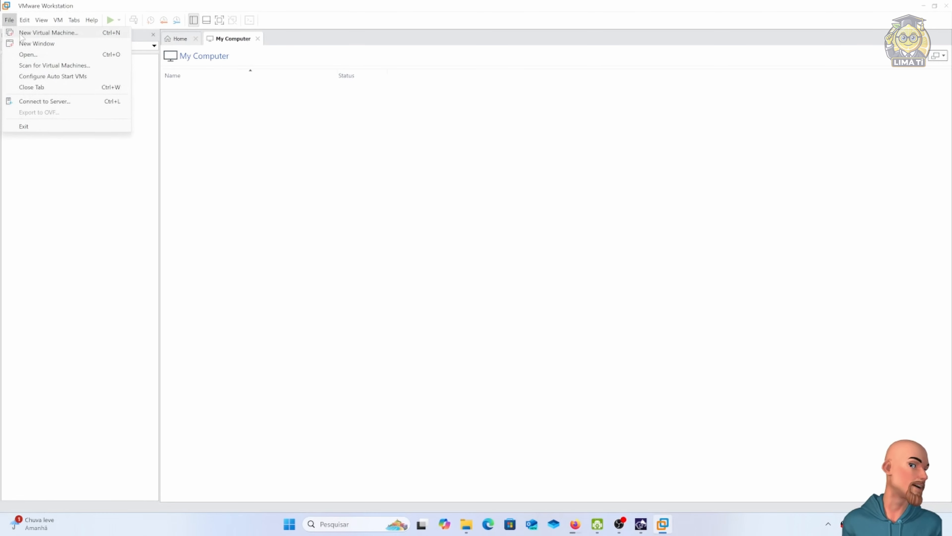
Start a new virtual machine whose operating system is installed later, and choose Linux as the guest operating system
key("Escape")
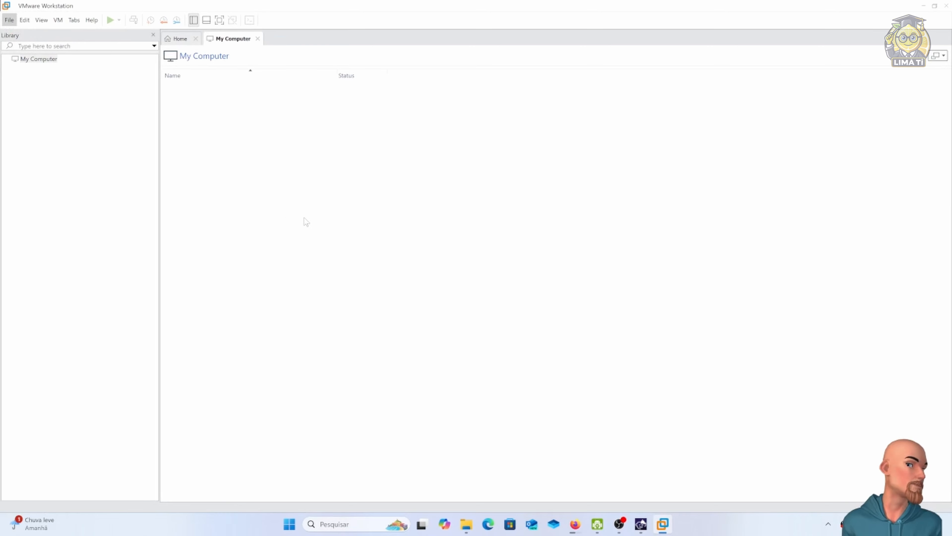
left_click(522, 346)
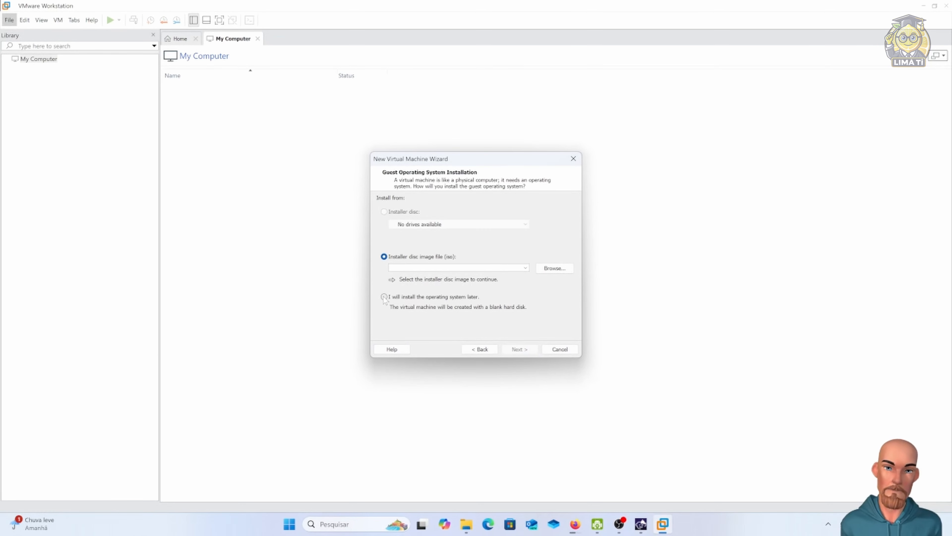
left_click(384, 296)
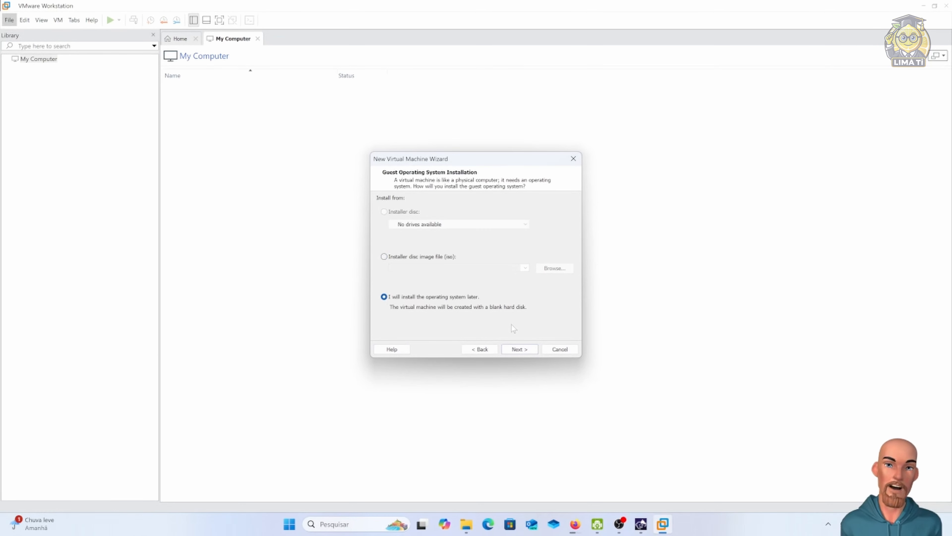
left_click(520, 349)
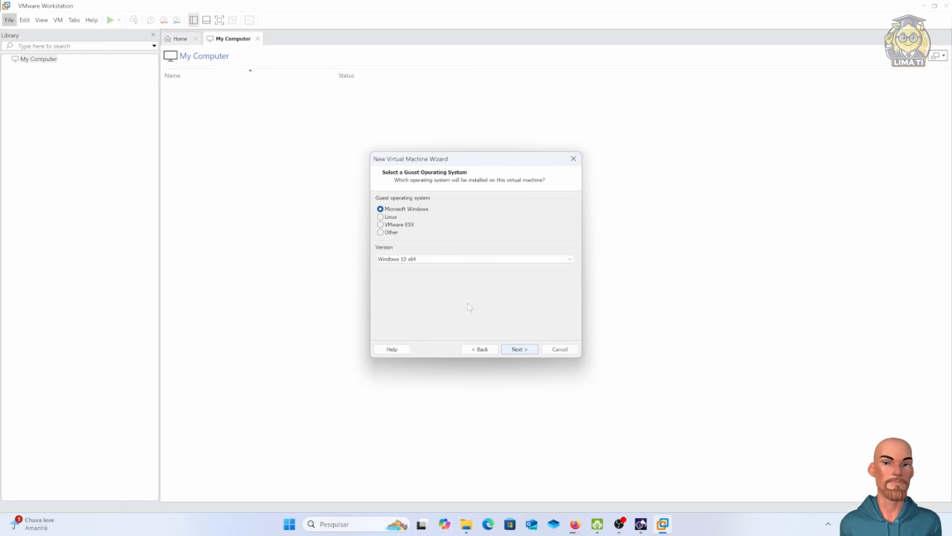
left_click(386, 218)
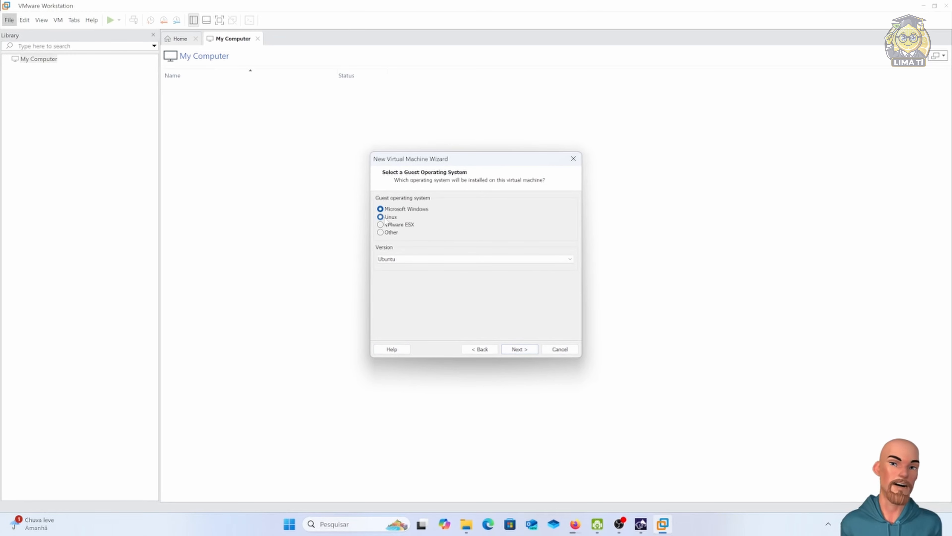
Look through the available Linux guest versions, from AlmaLinux and Debian to Rocky Linux and the other kernels
left_click(422, 259)
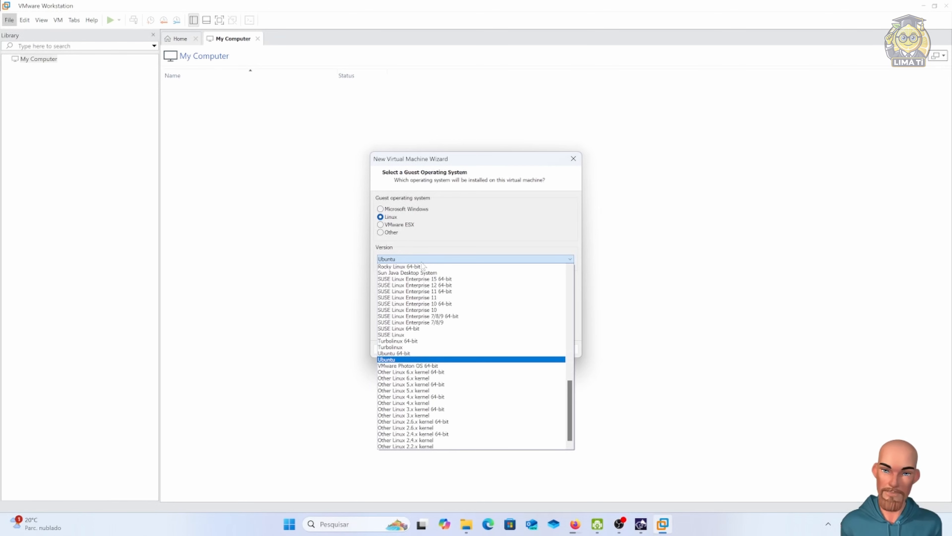
key("Down")
key("Up")
key("Up")
key("Down")
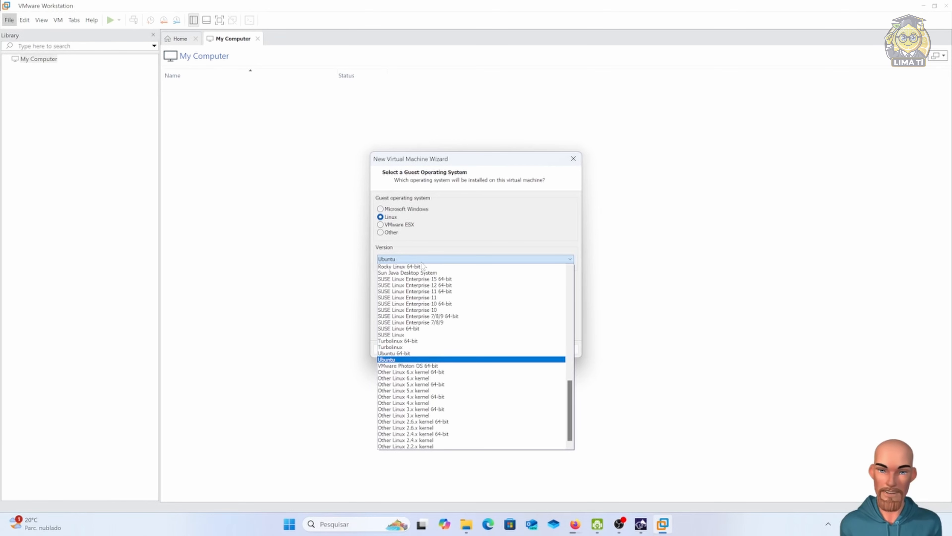
key("Down")
key("Down")
key("Down")
key("Down")
key("Down")
key("Down")
key("Down")
key("Down")
key("Down")
key("Down")
key("Down")
key("Down")
key("Down")
key("Down")
key("Up")
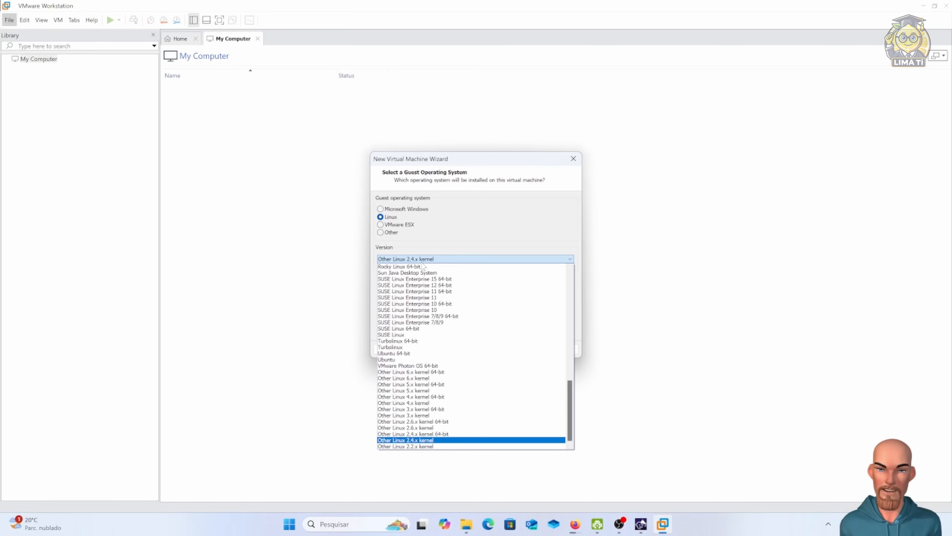
key("Up")
key("Up")
key("Up")
key("Up")
key("Up")
key("Up")
key("Up")
key("Up")
key("Up")
key("Up")
key("Up")
key("Up")
key("Up")
key("Up")
key("Up")
key("Up")
key("Up")
key("Up")
key("Up")
key("Up")
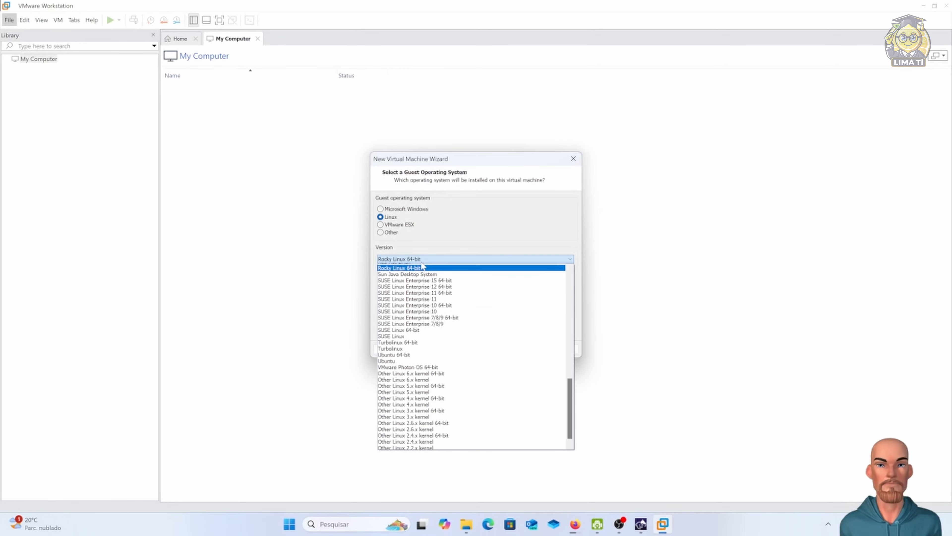
key("Up")
key("Up")
key("Up")
key("Up")
key("Up")
key("Up")
key("Up")
key("Up")
key("Up")
key("Up")
key("Up")
key("Up")
key("Up")
key("Up")
key("Up")
key("Up")
key("Up")
key("Up")
key("Up")
key("Up")
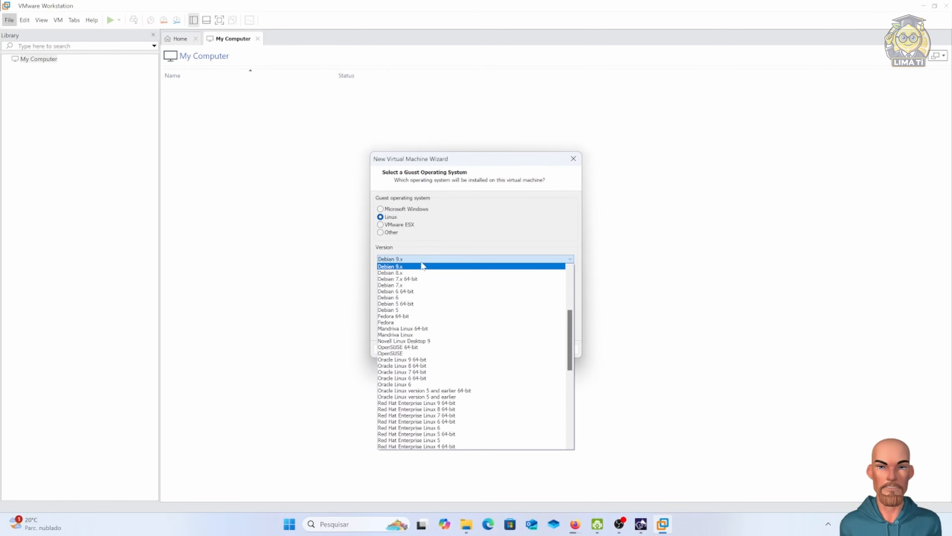
key("Up")
key("Up")
key("Up")
key("Up")
key("Up")
key("Up")
key("Up")
key("Up")
key("Up")
key("Up")
key("Up")
key("Up")
key("Up")
key("Up")
key("Up")
key("Up")
key("Up")
key("Up")
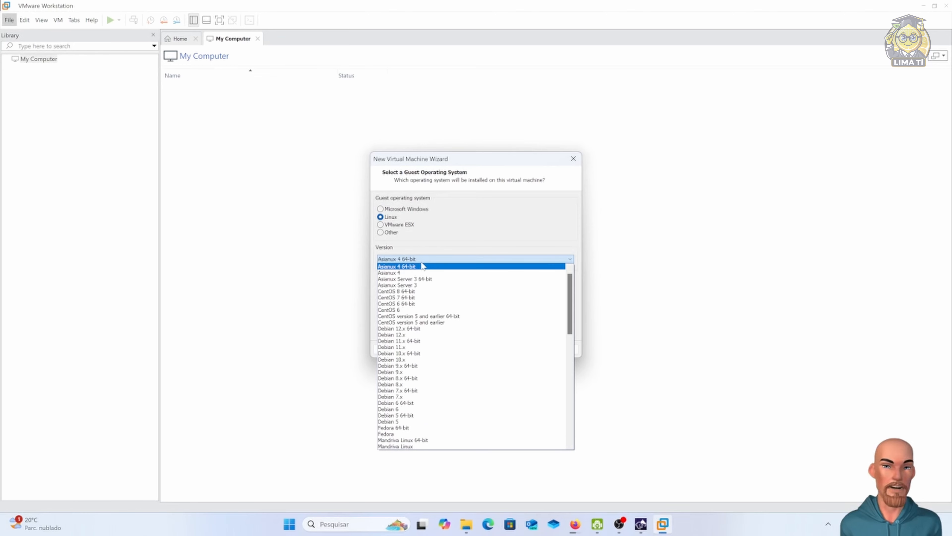
scroll(422, 266, "down", 2)
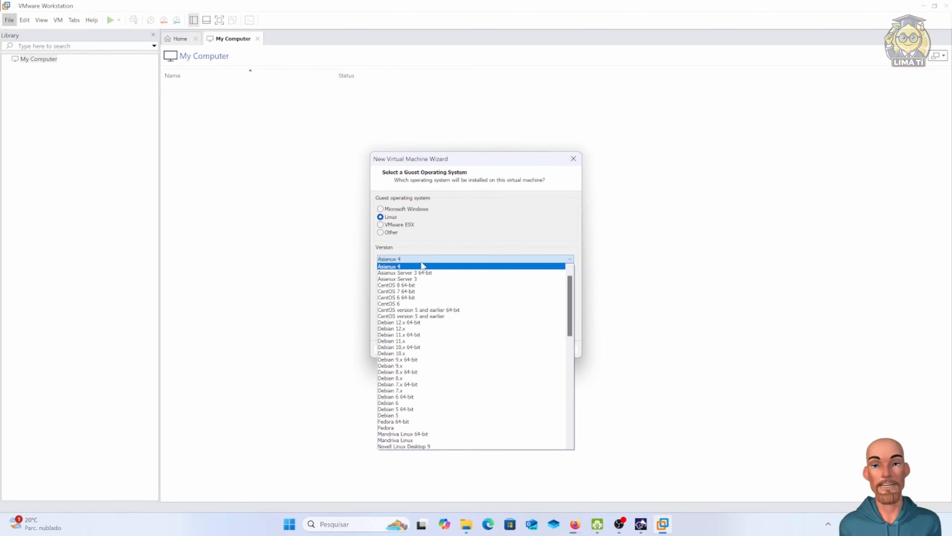
scroll(423, 266, "down", 8)
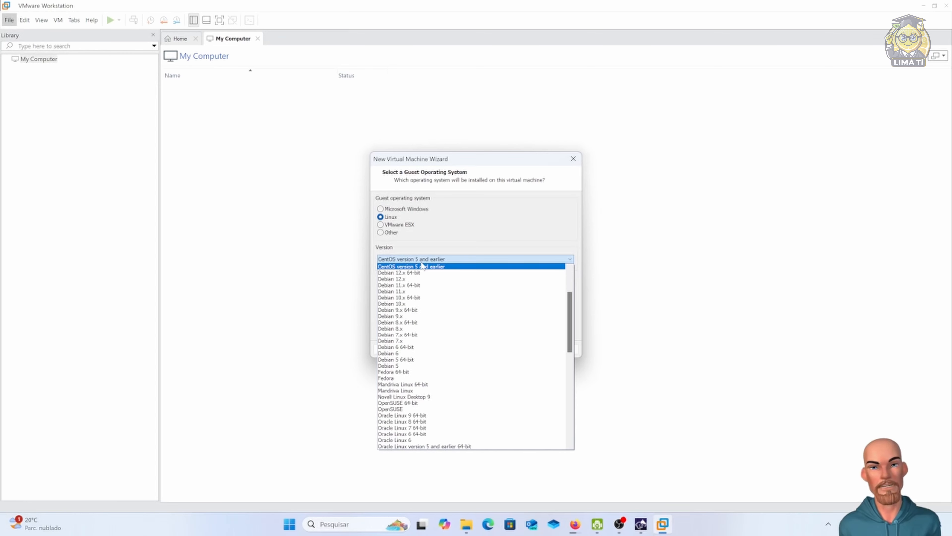
scroll(422, 266, "down", 3)
scroll(423, 265, "up", 13)
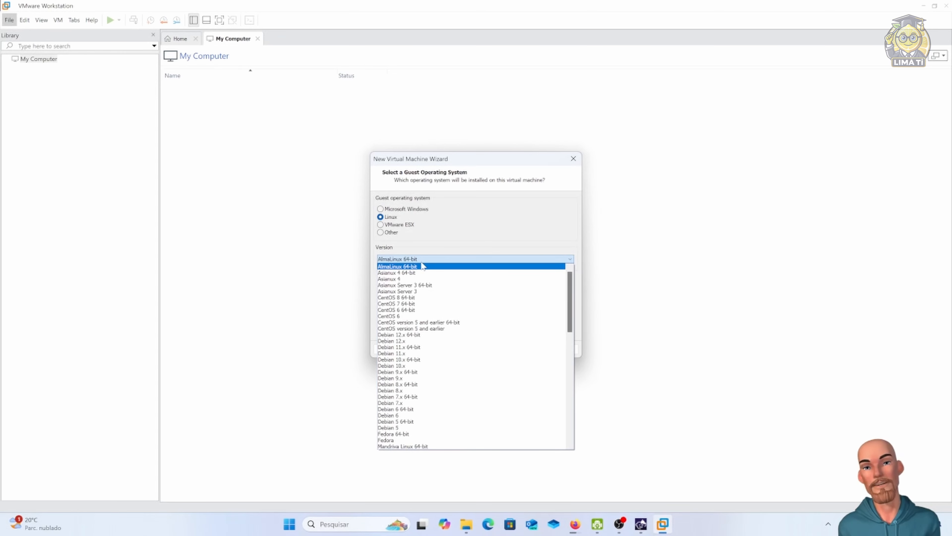
scroll(423, 266, "down", 5)
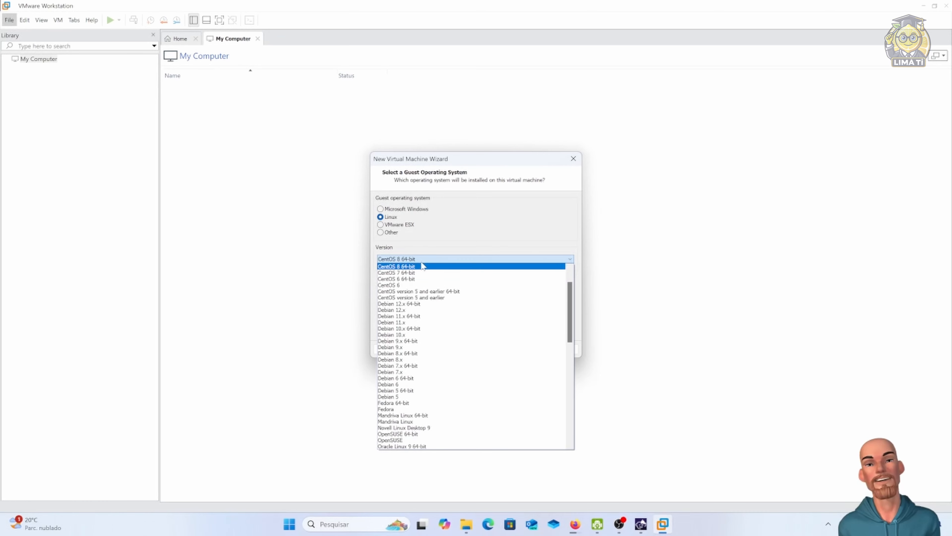
scroll(422, 266, "up", 5)
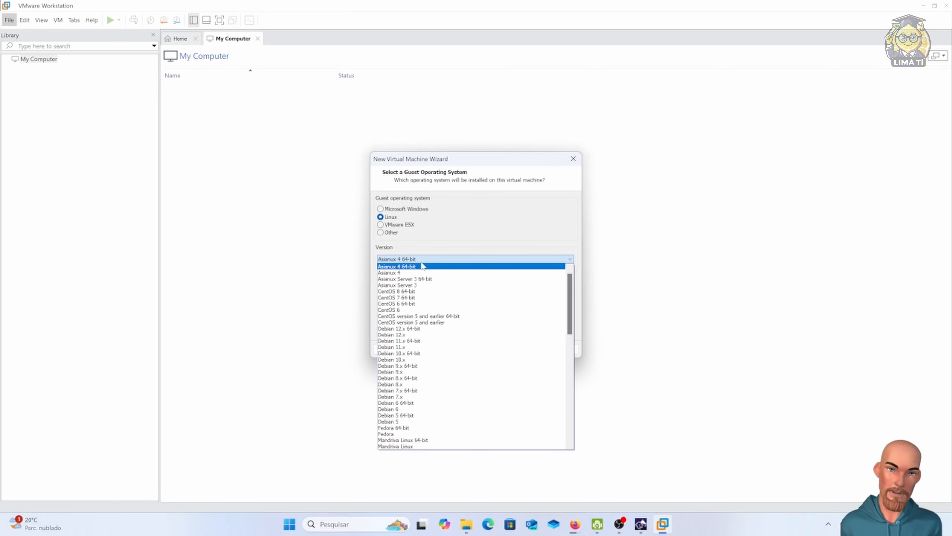
scroll(423, 265, "down", 5)
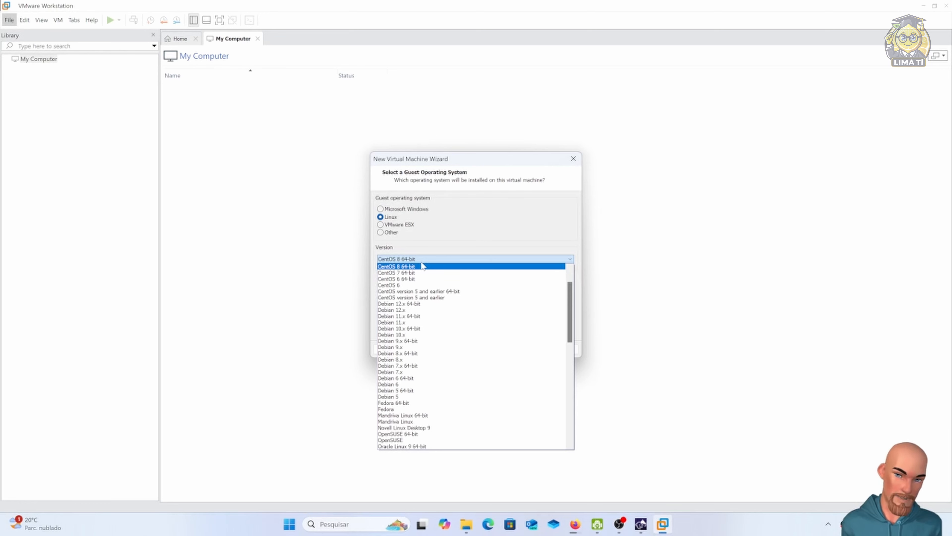
scroll(423, 265, "up", 2)
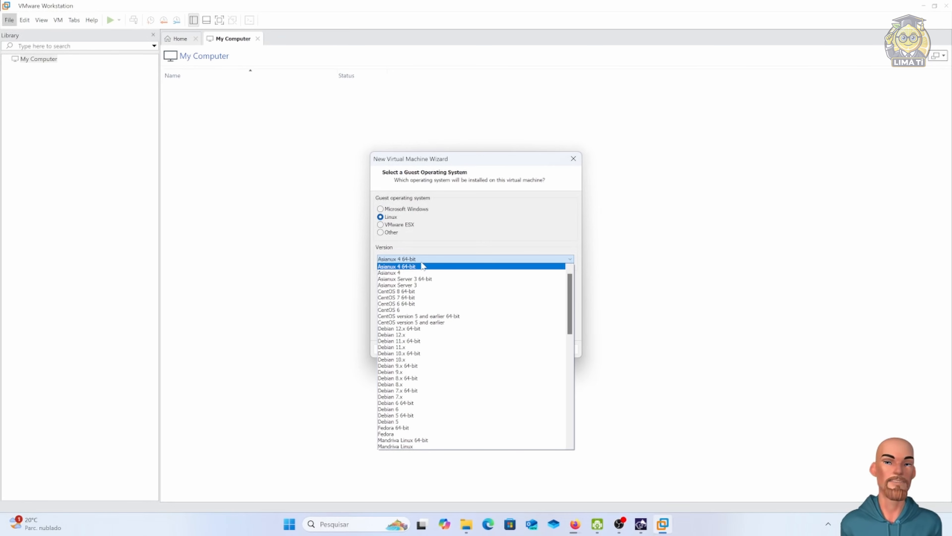
scroll(422, 266, "down", 10)
scroll(422, 265, "down", 3)
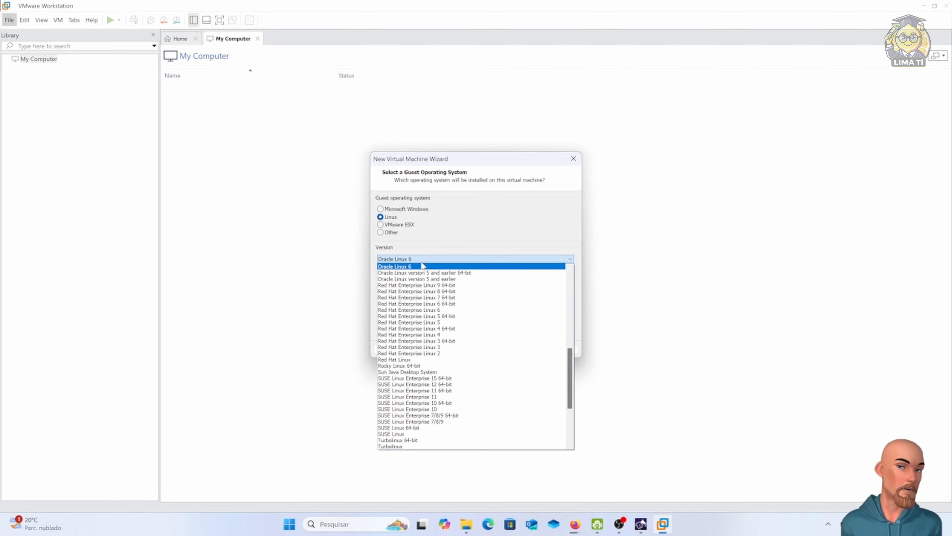
scroll(423, 265, "down", 5)
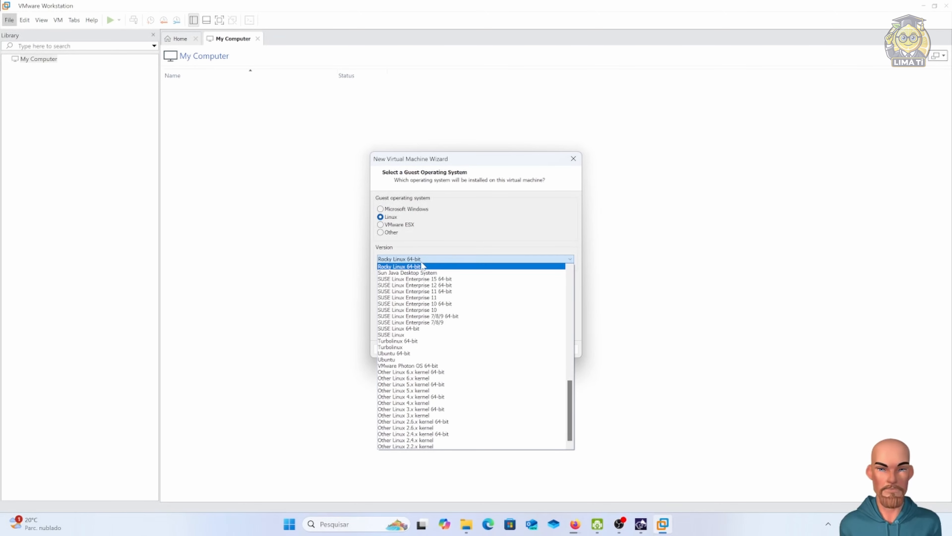
Select Ubuntu 64-bit as the guest version and continue to the virtual machine's naming
key("Down")
key("Down")
key("Down")
key("Down")
key("Down")
key("Down")
key("Down")
key("Down")
key("Down")
key("Down")
key("Down")
key("Down")
key("Down")
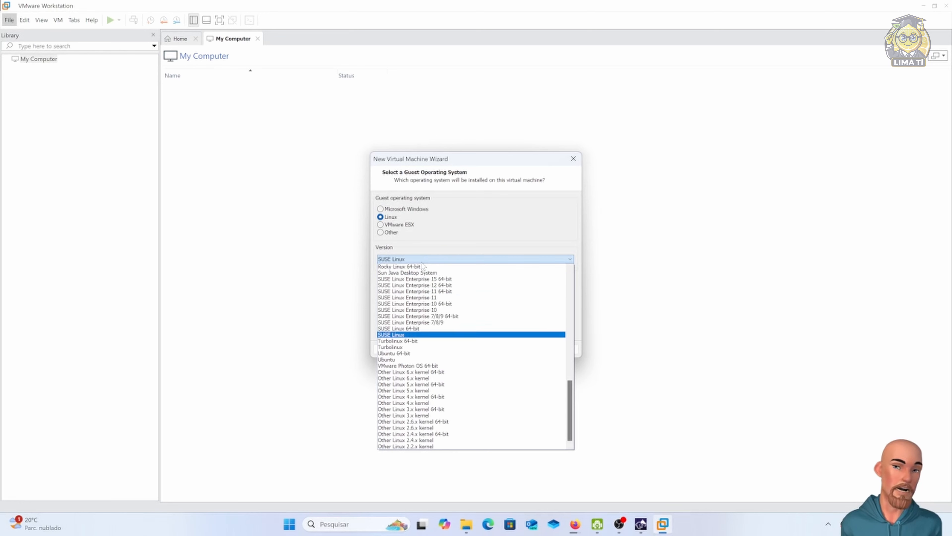
key("Down")
key("Return")
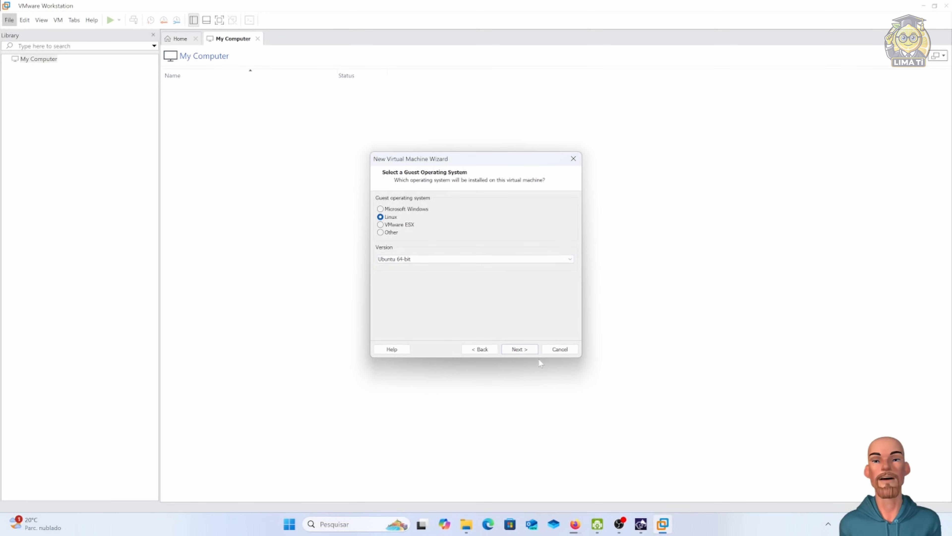
left_click(520, 350)
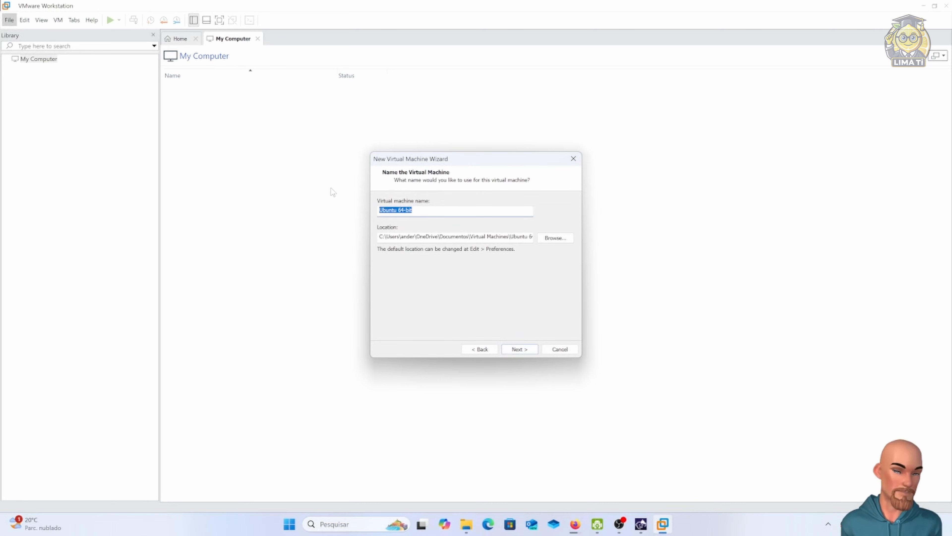
Name the virtual machine "Ubuntu Samba PDC", keep the default location and continue to the disk capacity
key("End")
key("BackSpace")
key("BackSpace")
key("BackSpace")
key("BackSpace")
key("BackSpace")
key("BackSpace")
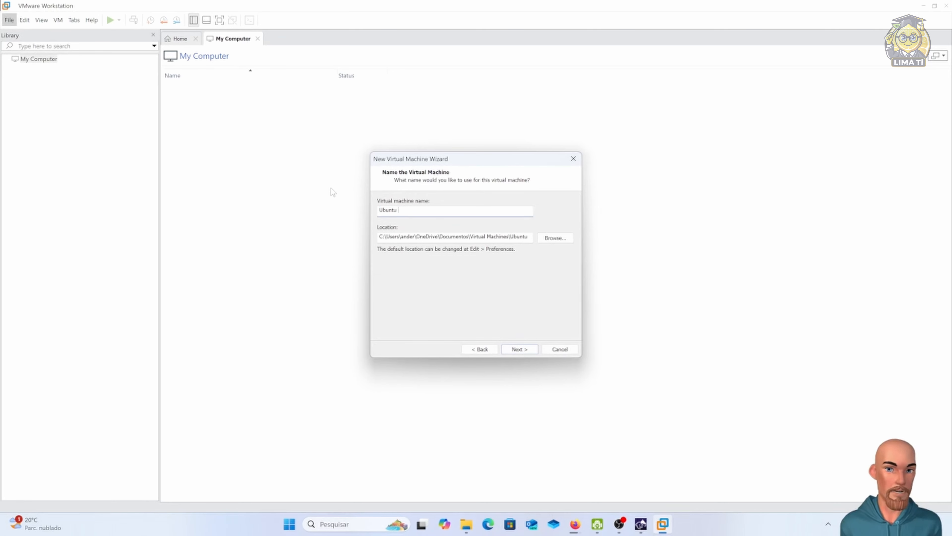
type("Samba")
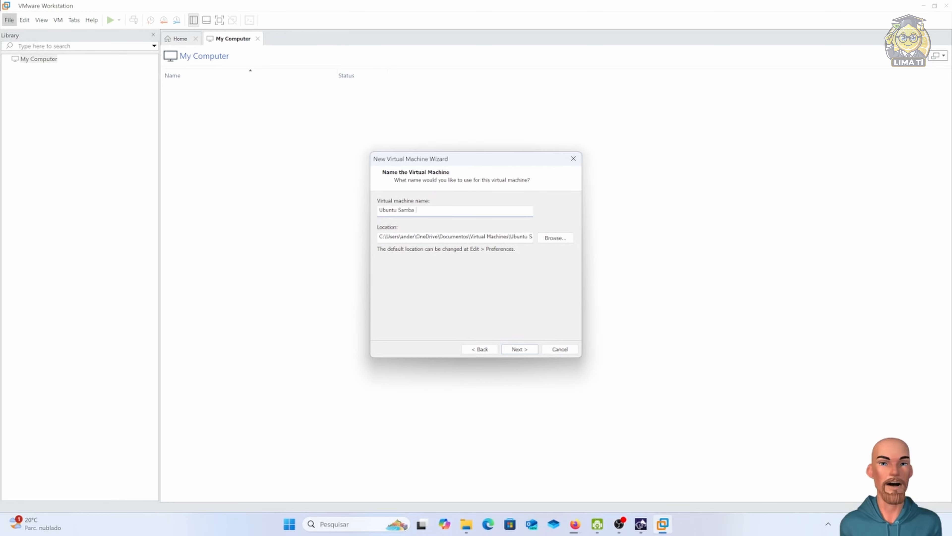
type(" PDC")
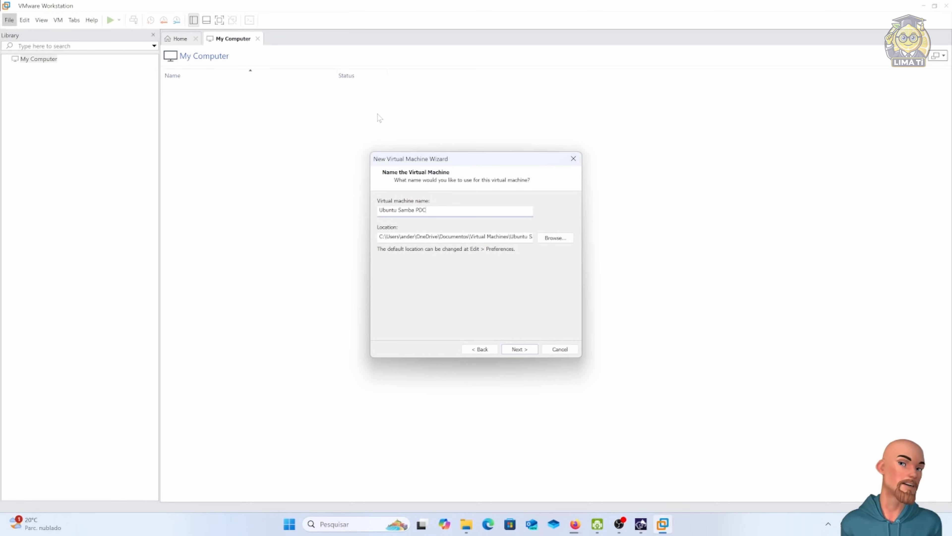
left_click(520, 350)
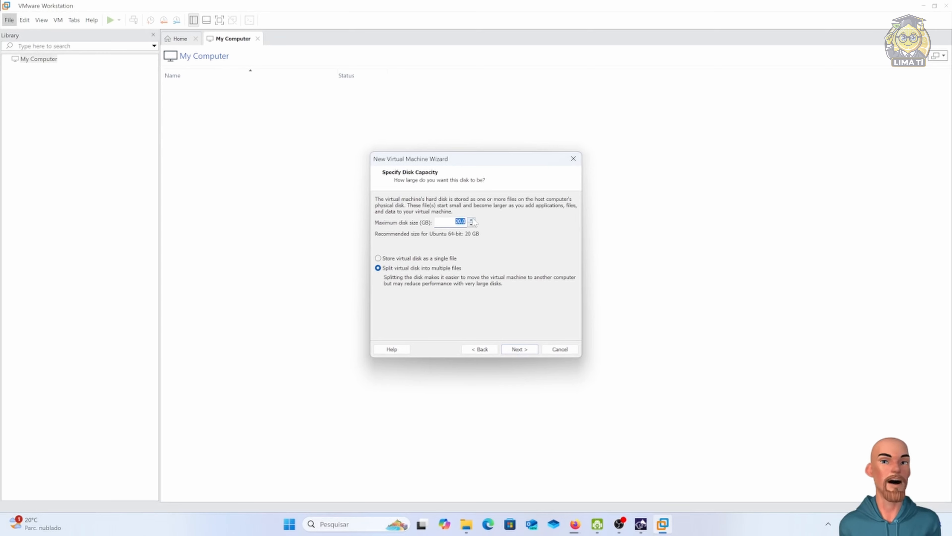
Set the maximum disk size to 200 GB, store the virtual disk as a single file and continue to the summary
type("200")
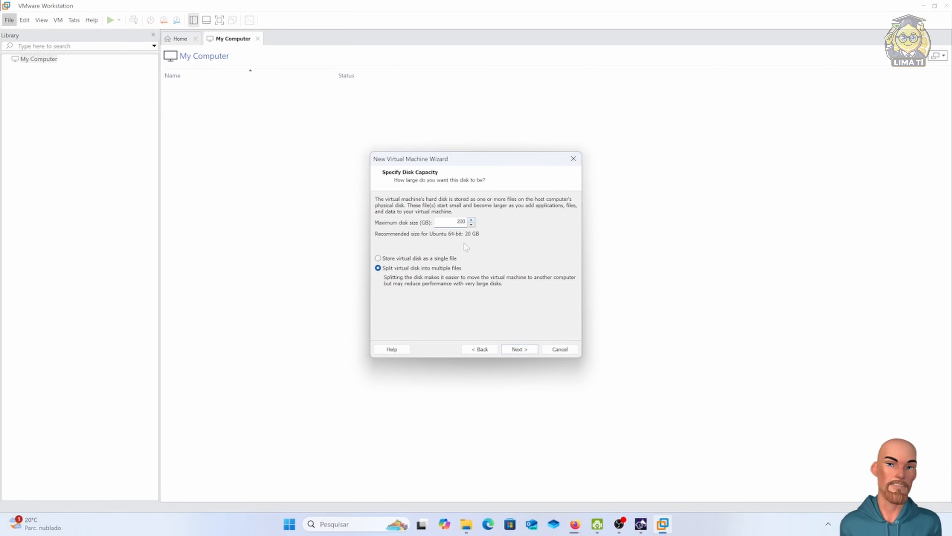
left_click(426, 259)
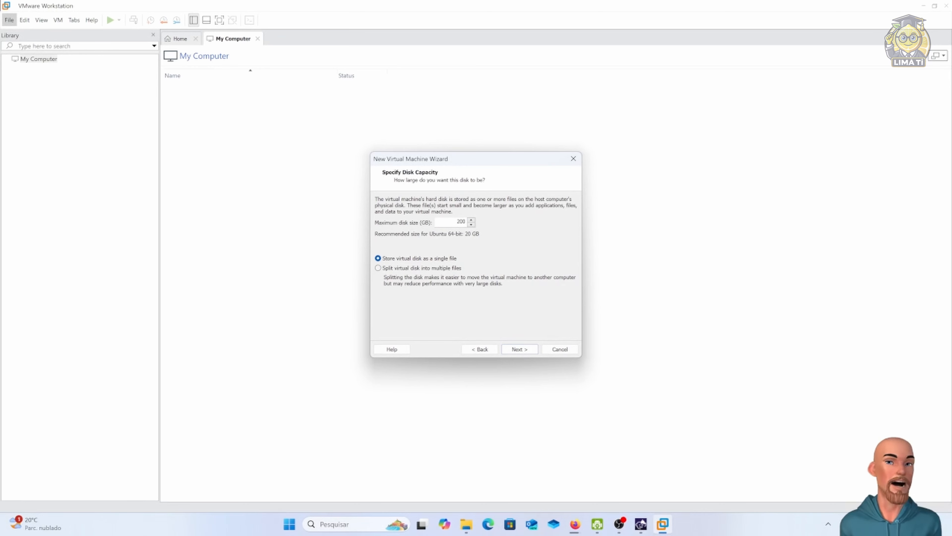
double_click(461, 222)
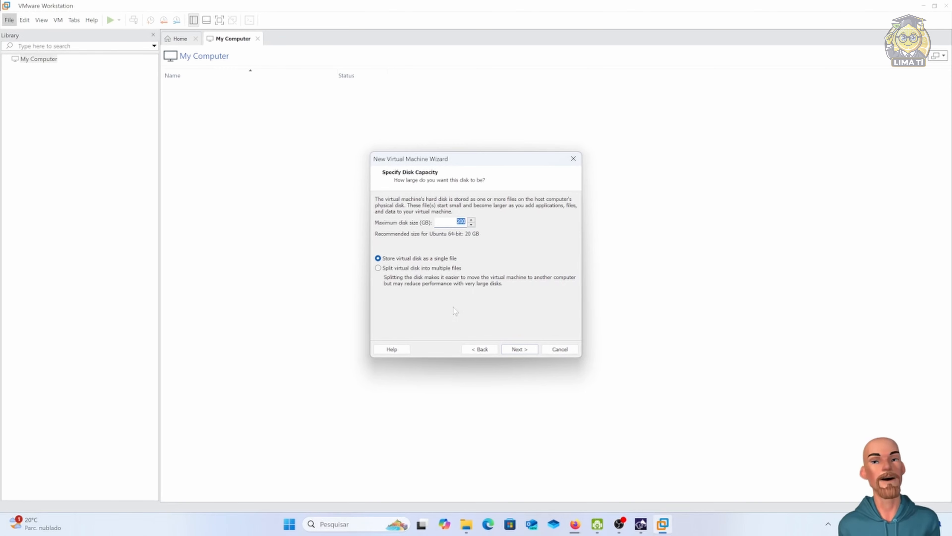
left_click(529, 353)
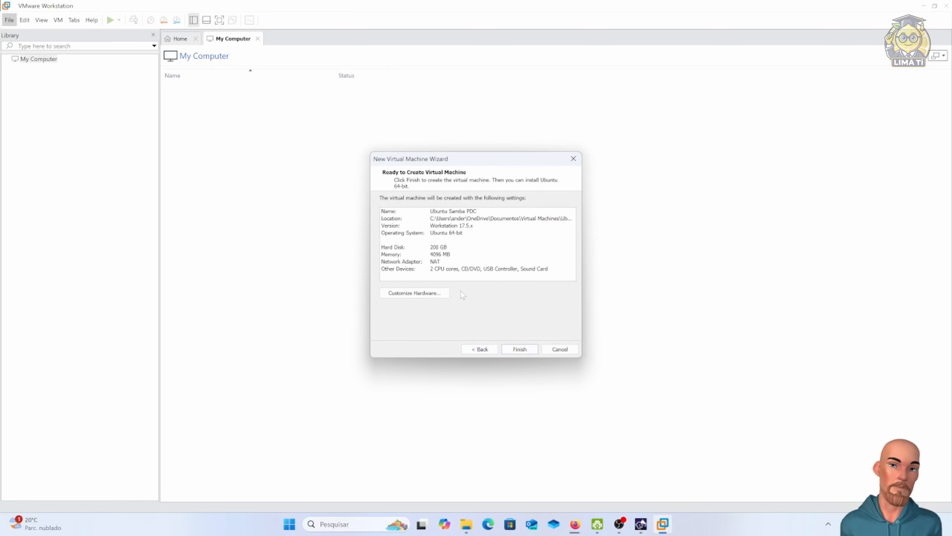
Customize the virtual machine's hardware by setting its memory to about 4392 MB
left_click(415, 296)
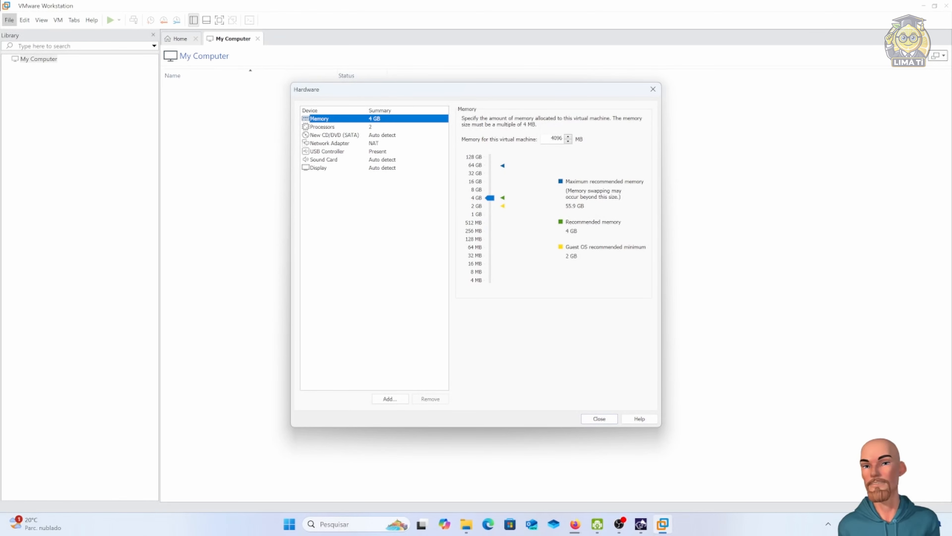
left_click_drag(550, 138, 564, 139)
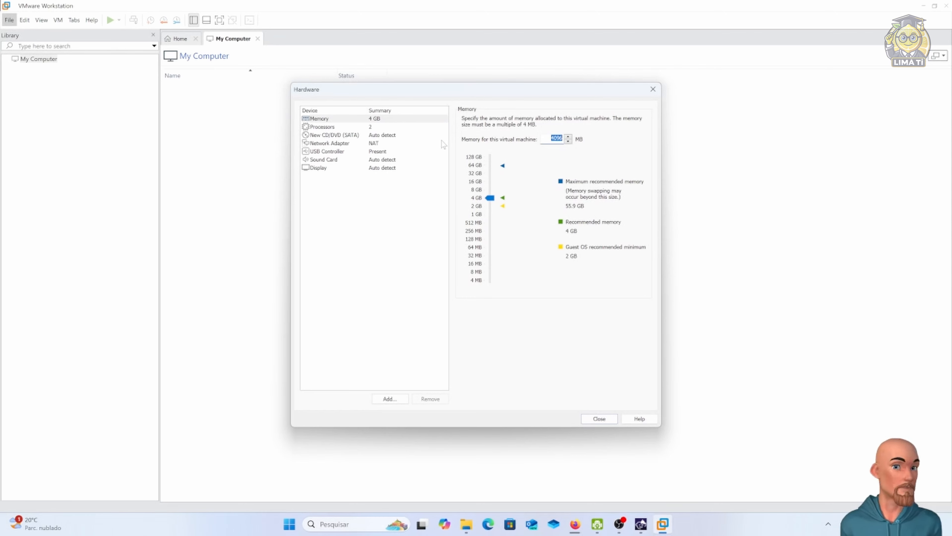
left_click_drag(490, 198, 492, 218)
left_click_drag(492, 219, 492, 212)
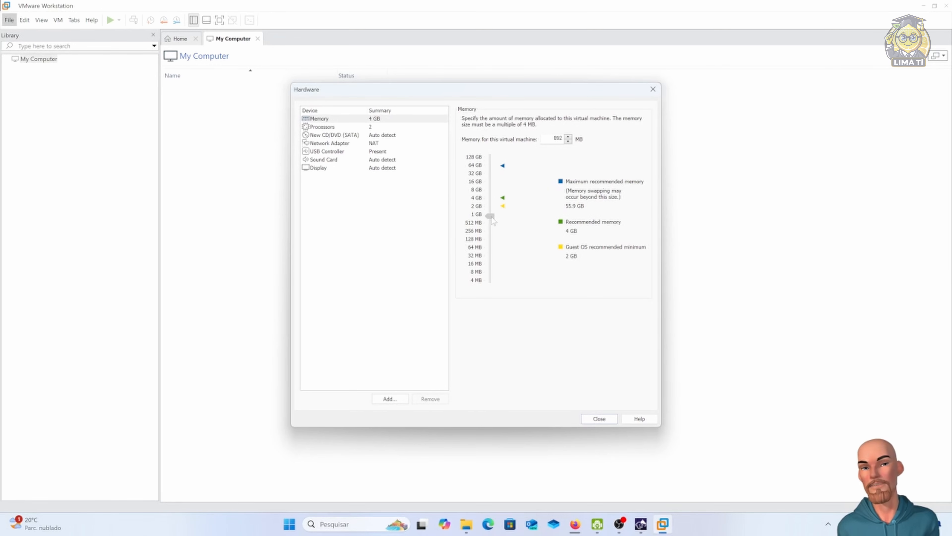
left_click_drag(494, 211, 493, 199)
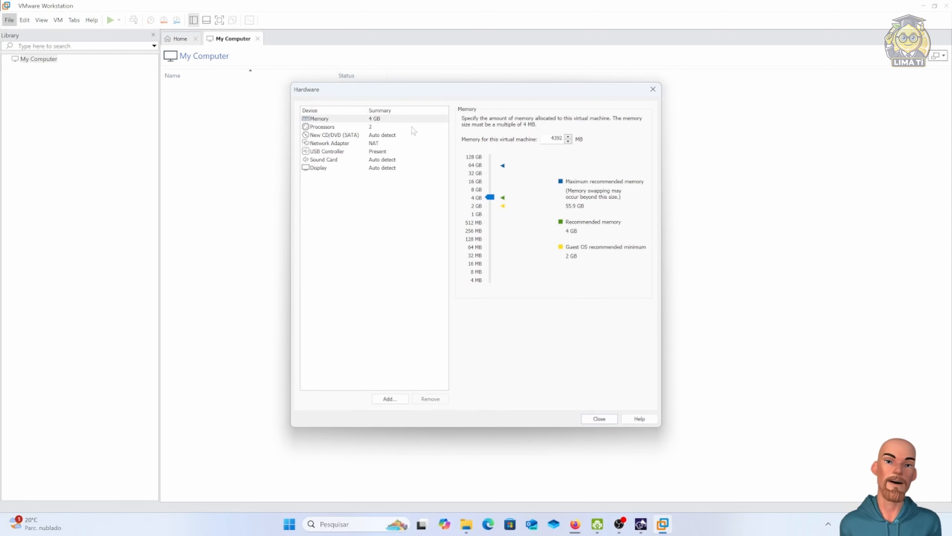
Set the virtual machine's processors to 4 with 2 cores per processor
left_click(349, 127)
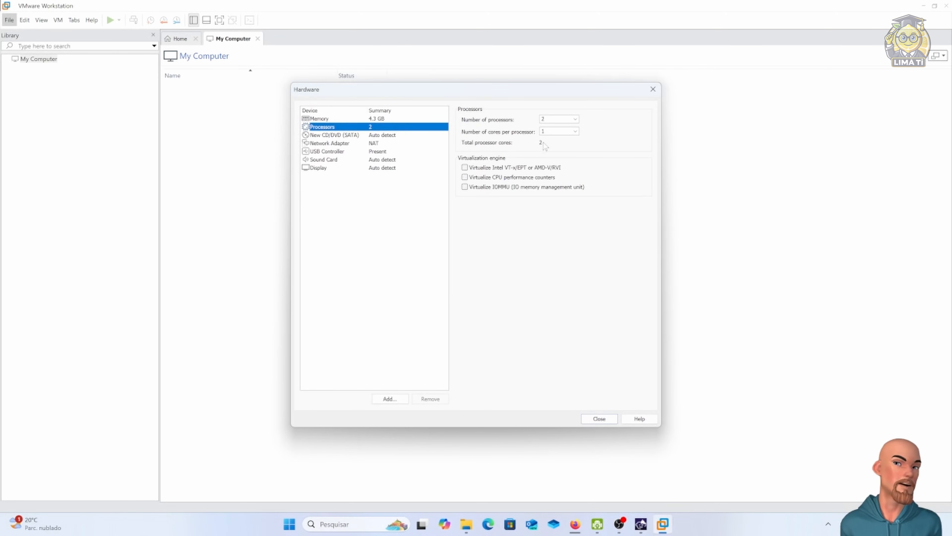
left_click(578, 120)
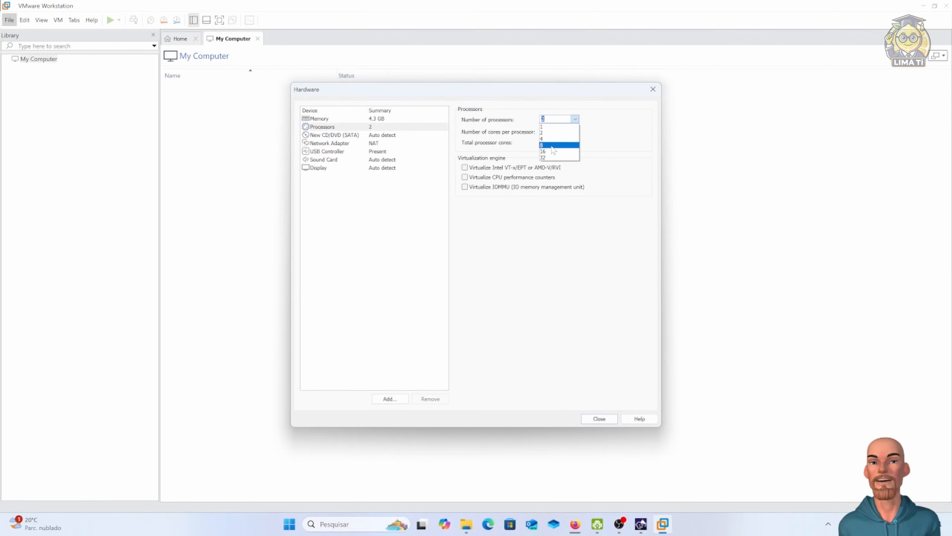
left_click(553, 146)
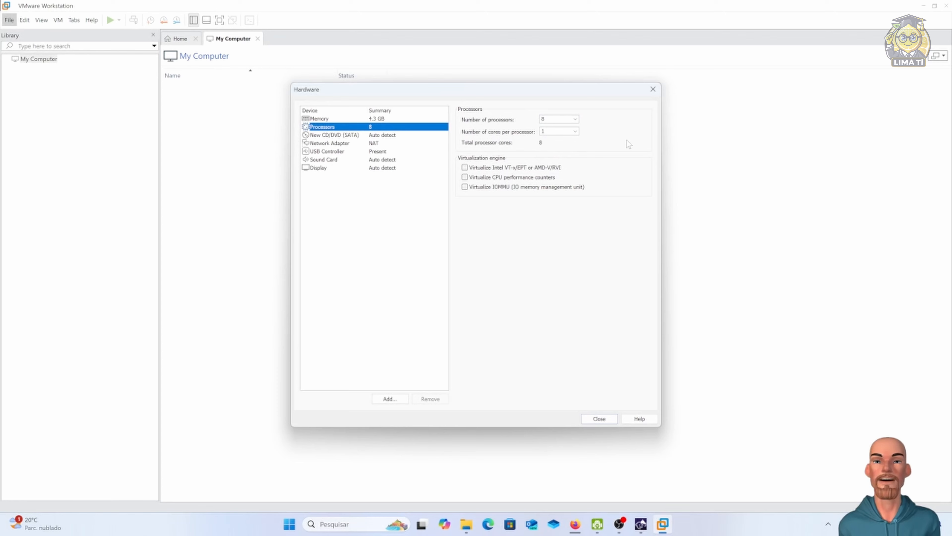
left_click(578, 131)
left_click(576, 132)
left_click(576, 120)
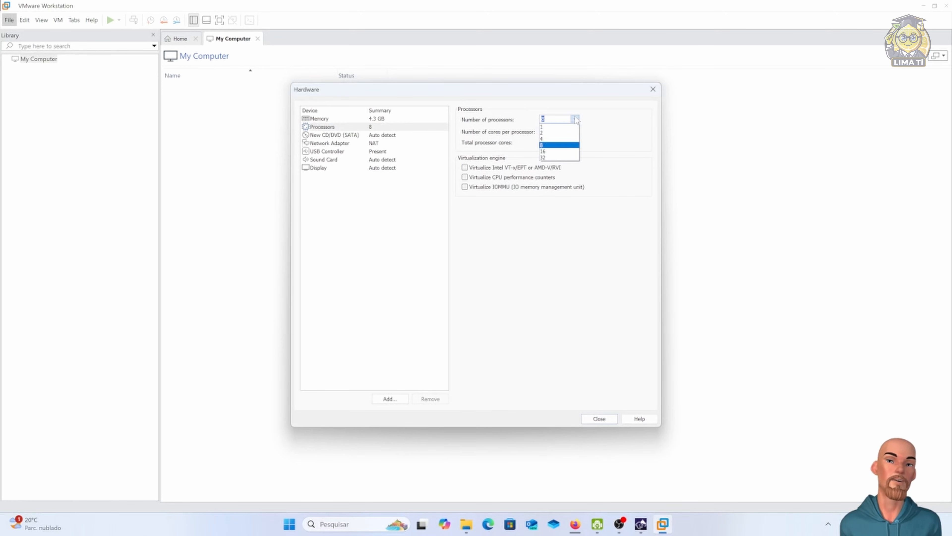
left_click(574, 139)
left_click(575, 131)
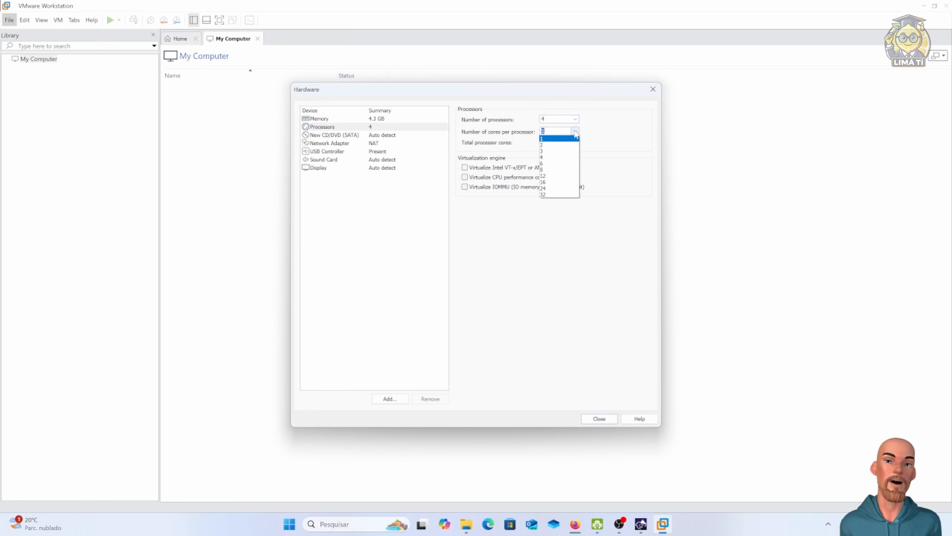
left_click(559, 145)
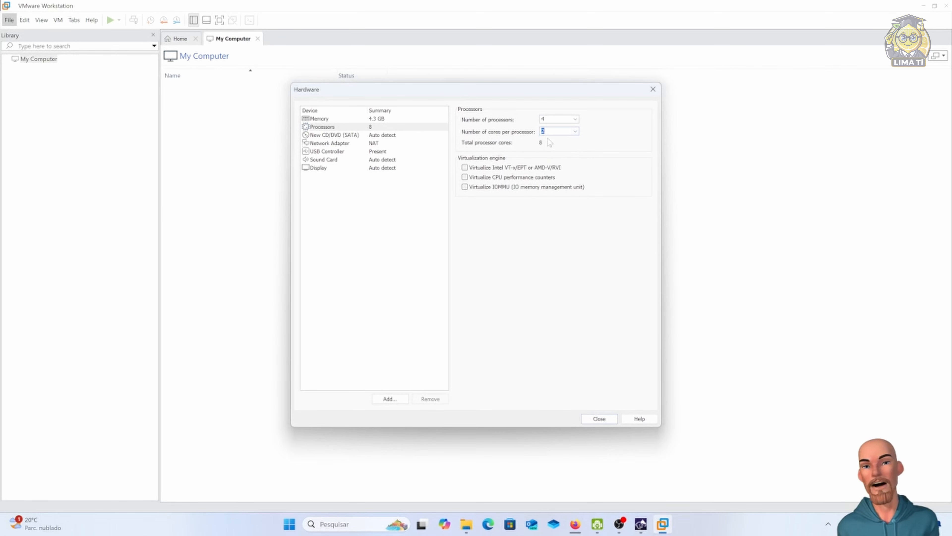
Try 8 processors, return the number to 4, and enable Virtualize Intel VT-x/EPT or AMD-V/RVI
left_click(575, 119)
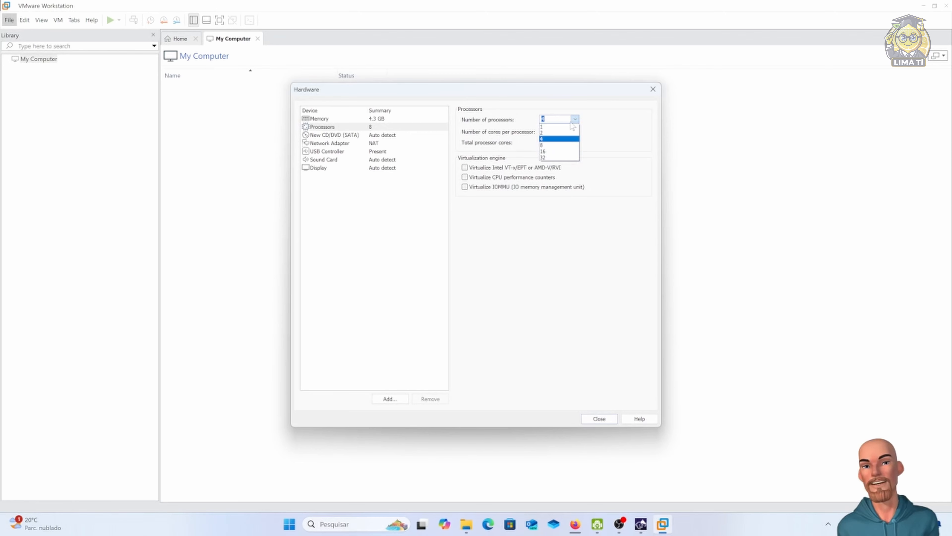
left_click(552, 146)
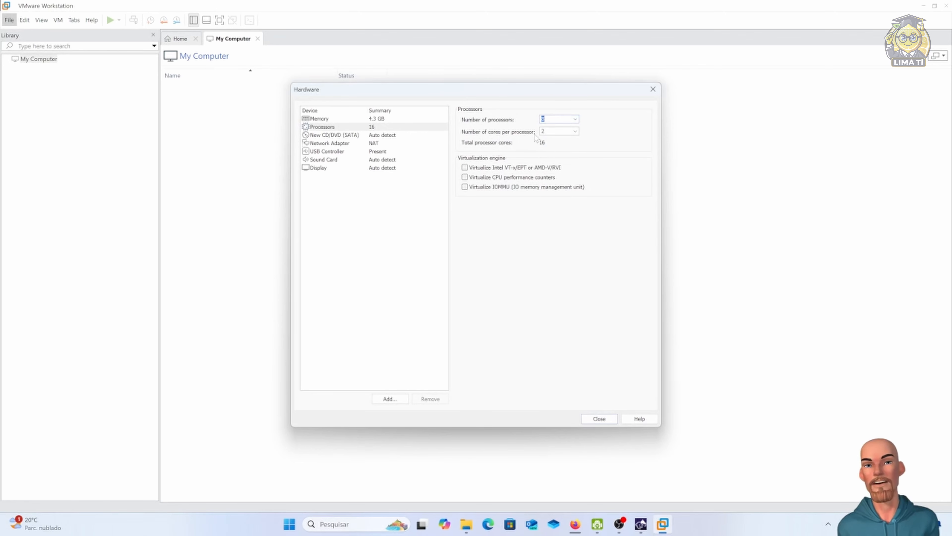
left_click(575, 119)
left_click(566, 139)
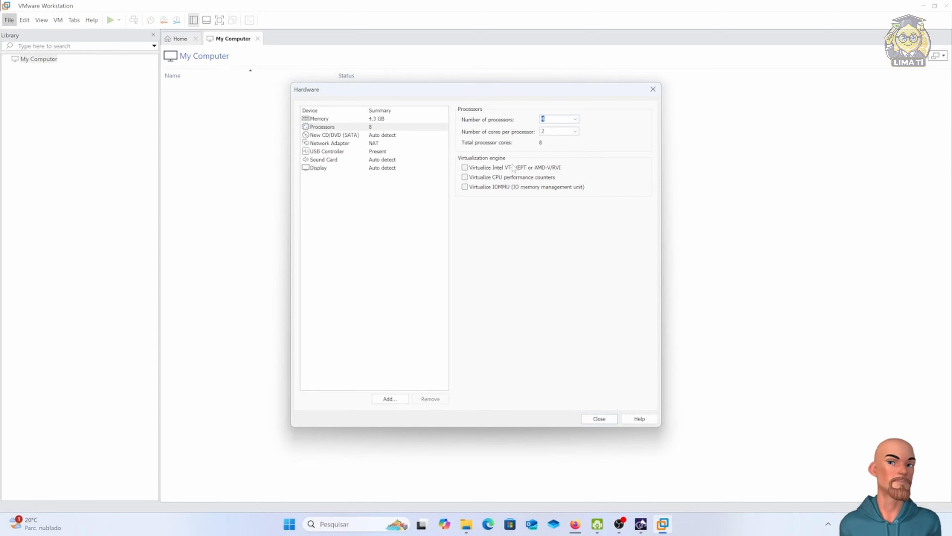
left_click(467, 169)
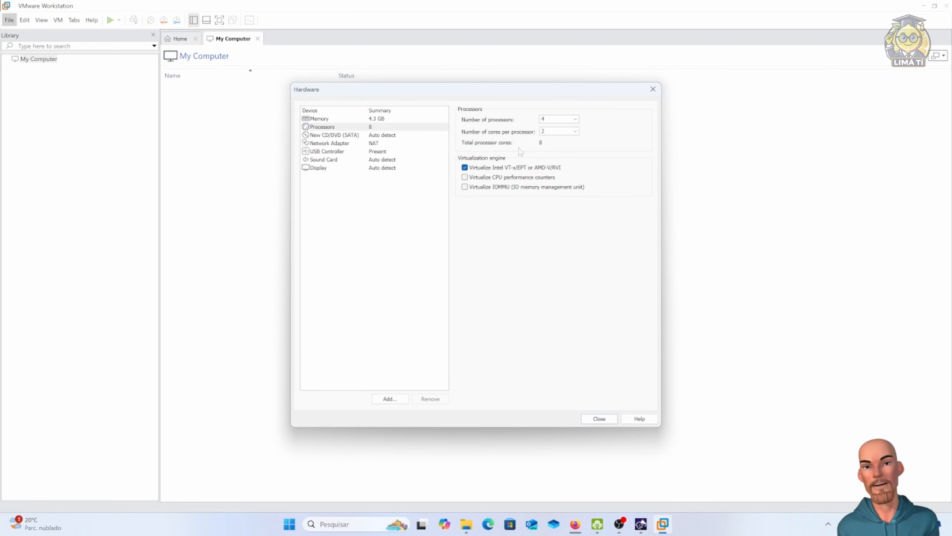
Set the CD/DVD drive to use the ISO image ubuntu-24.04-live-server-amd64.iso from the Downloads folder
left_click(356, 136)
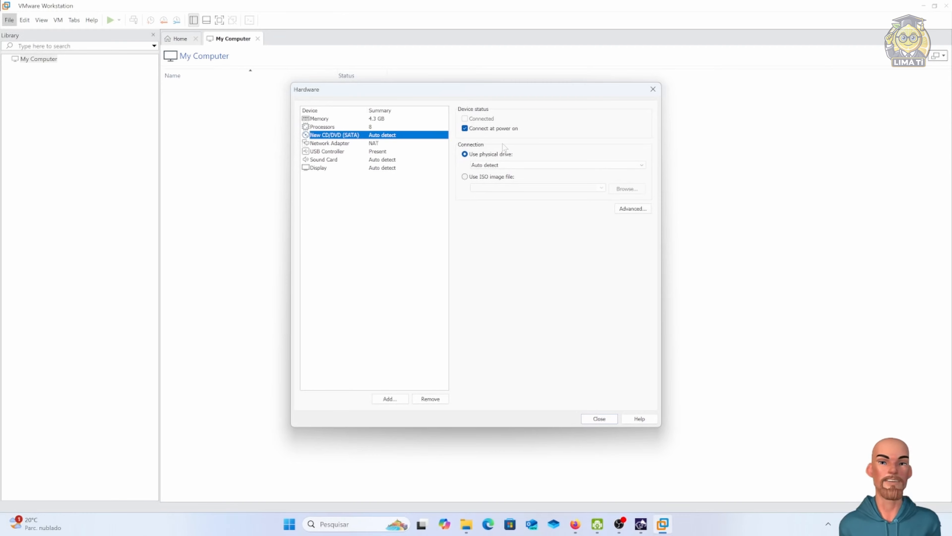
left_click(492, 176)
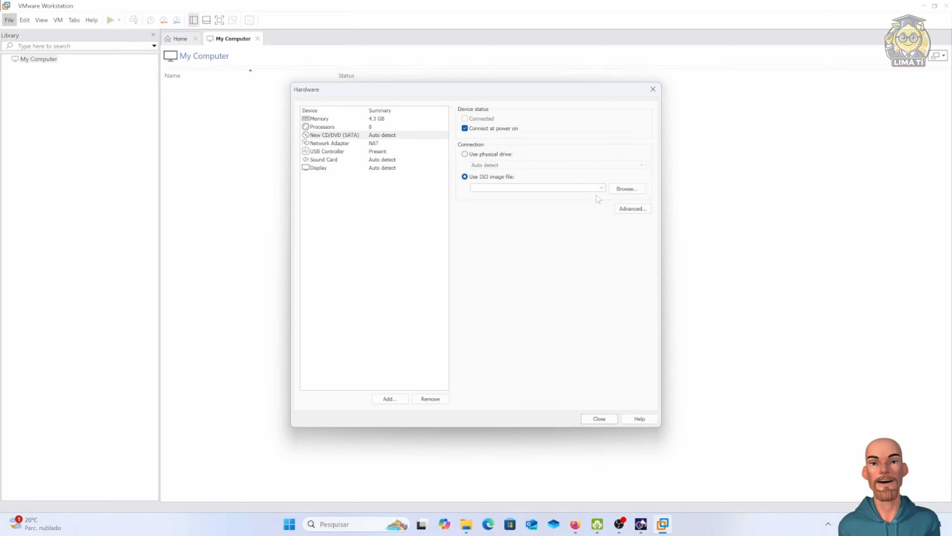
left_click(626, 189)
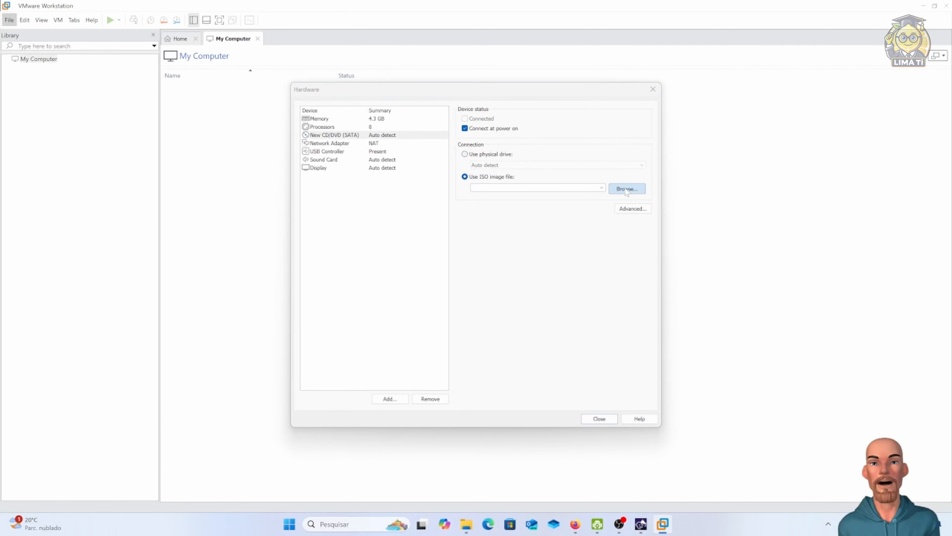
left_click(327, 241)
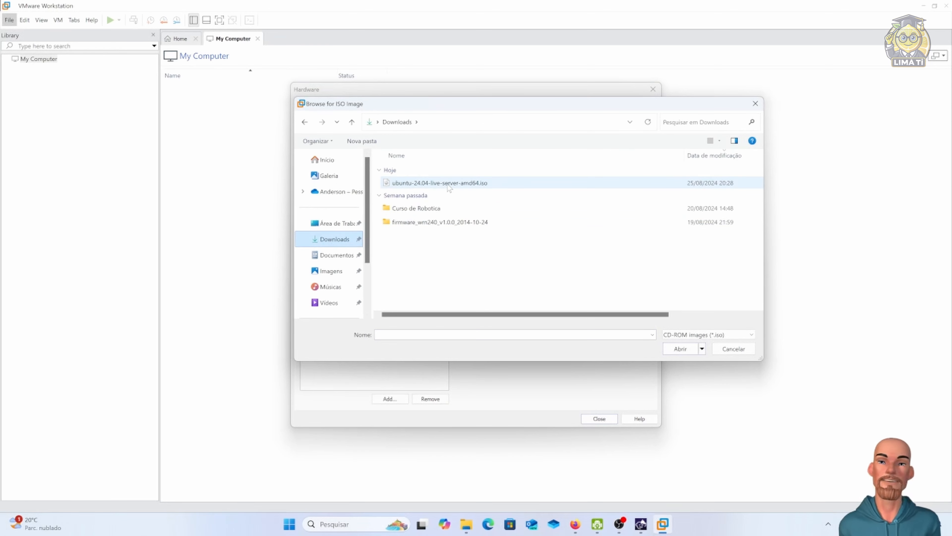
left_click(449, 187)
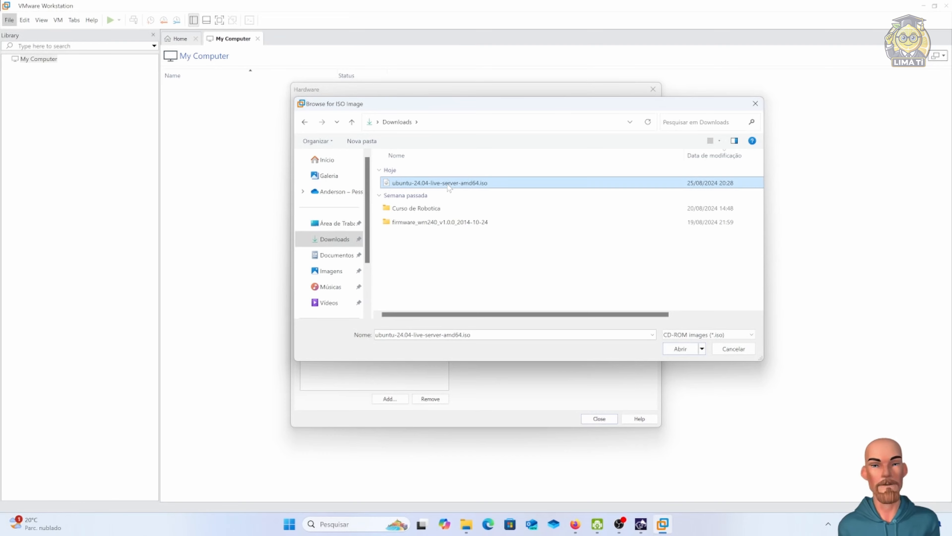
left_click(575, 524)
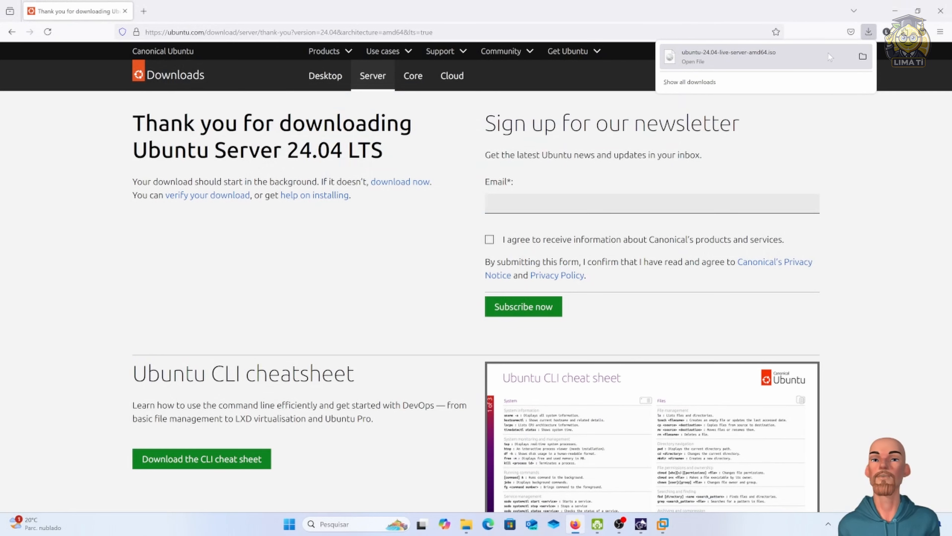
left_click(895, 10)
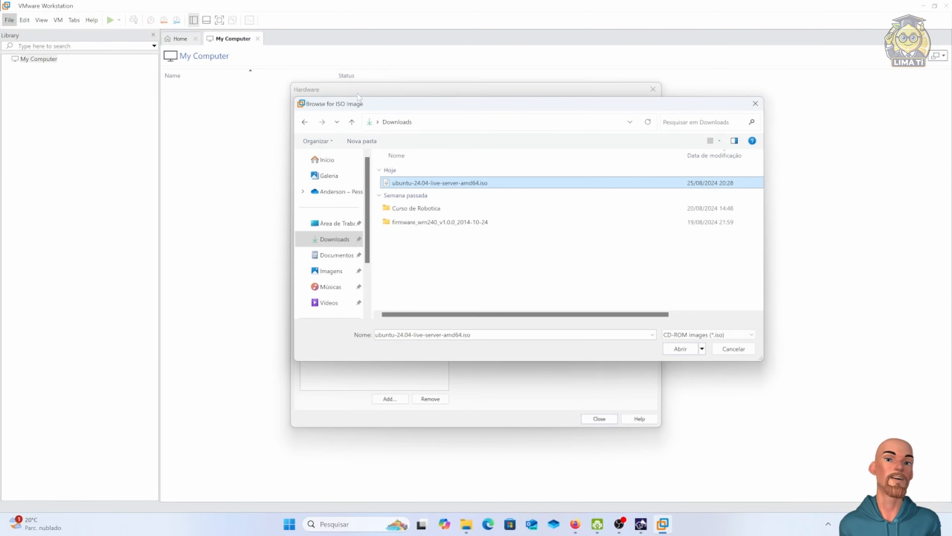
double_click(434, 183)
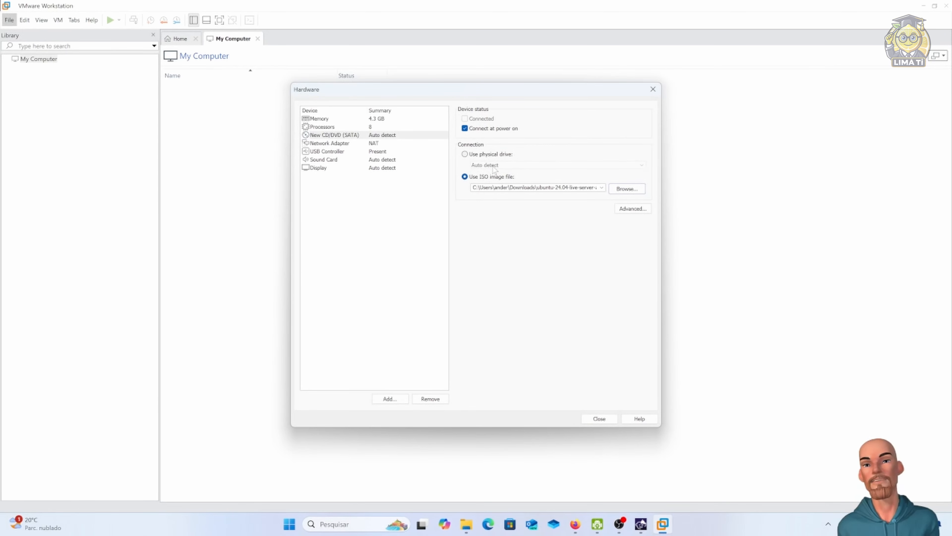
Set the network adapter to Bridged and enable replicating the physical network connection state
left_click(329, 146)
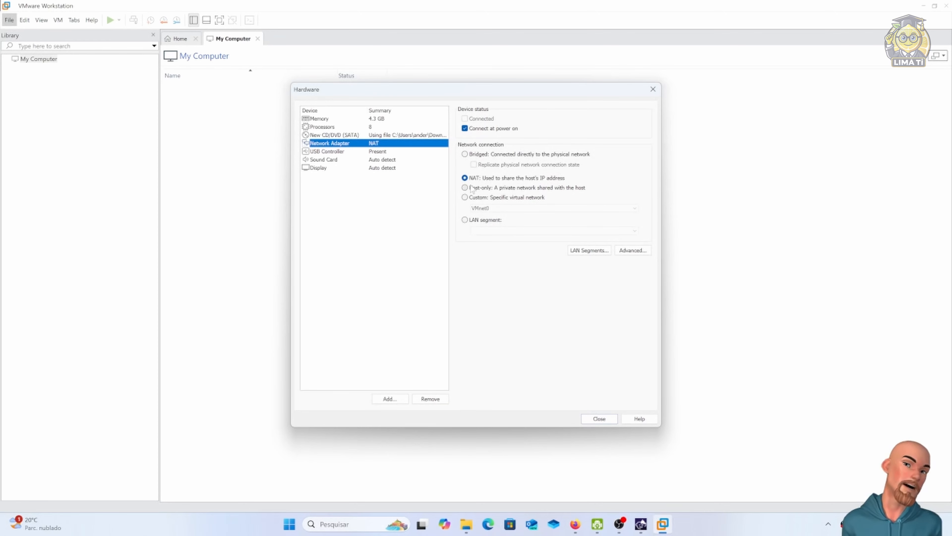
left_click(465, 155)
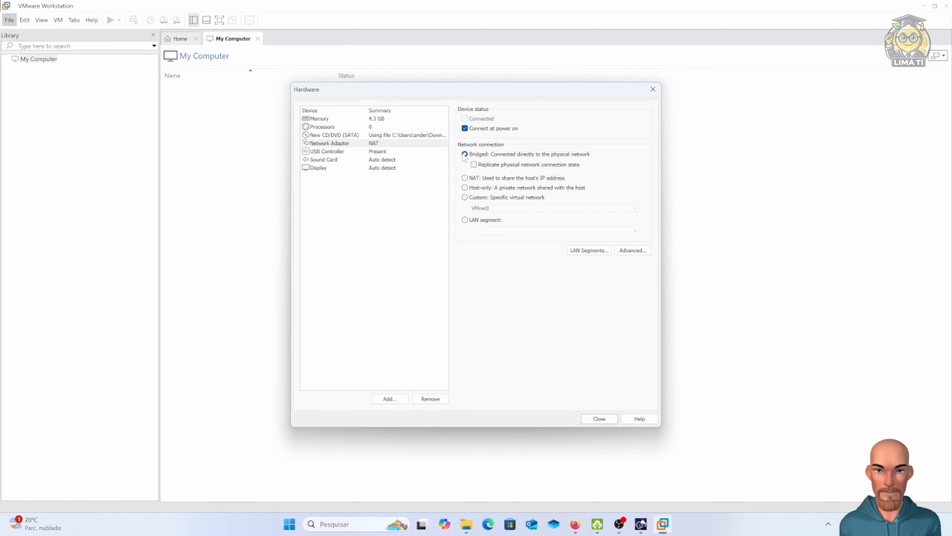
left_click(465, 178)
left_click(465, 154)
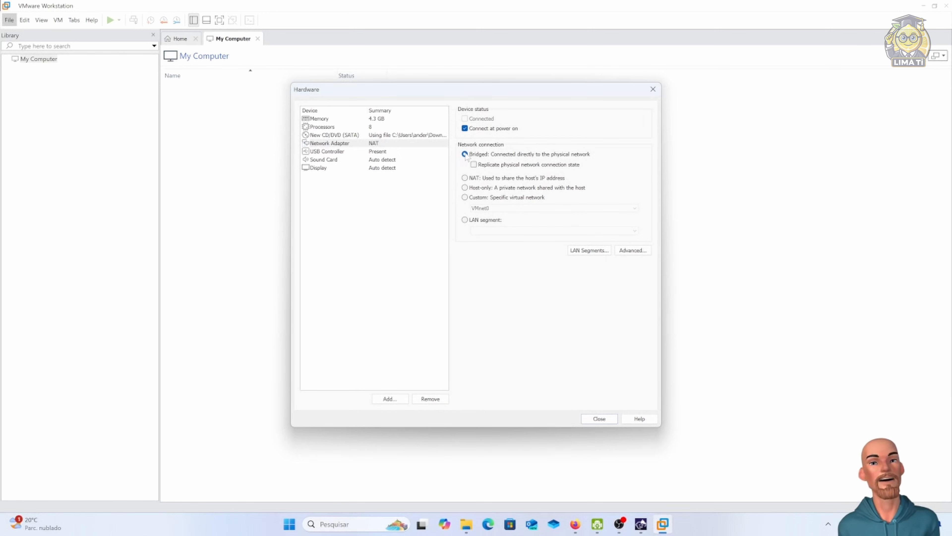
left_click(474, 165)
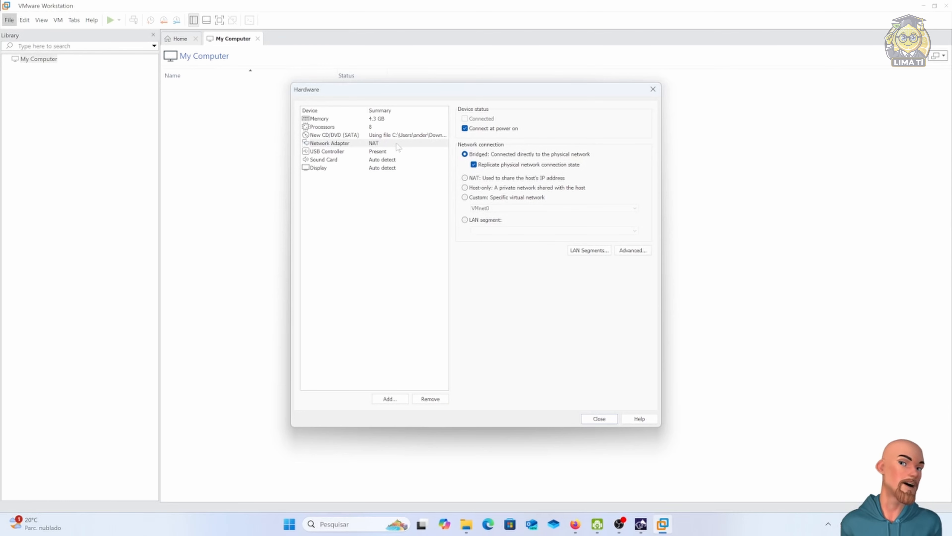
Set the USB controller's compatibility to USB 3.1 and enable showing all USB input devices
left_click(373, 153)
left_click(543, 119)
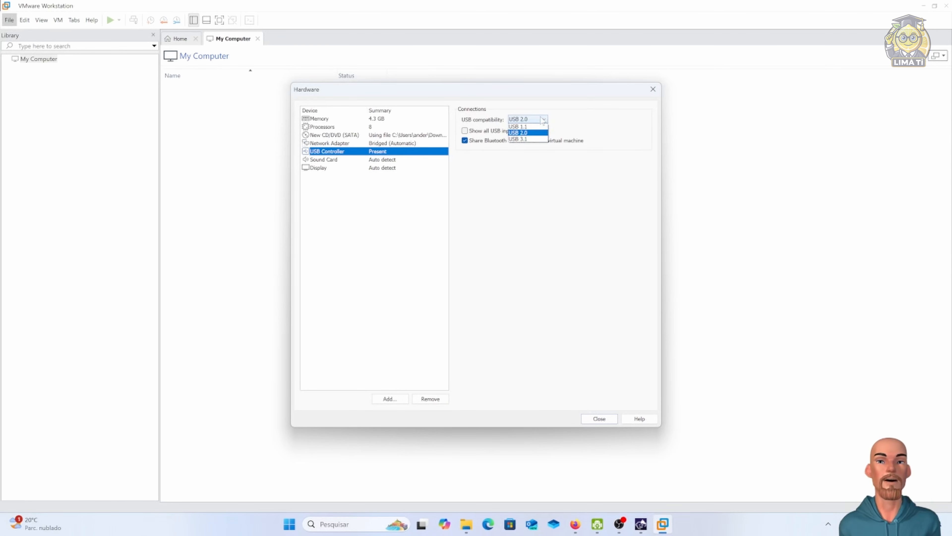
left_click(540, 139)
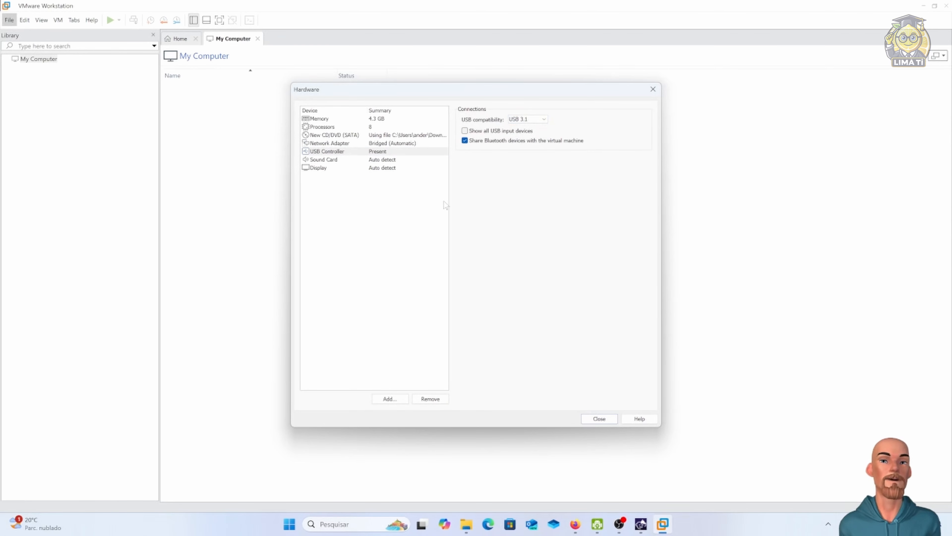
left_click(465, 132)
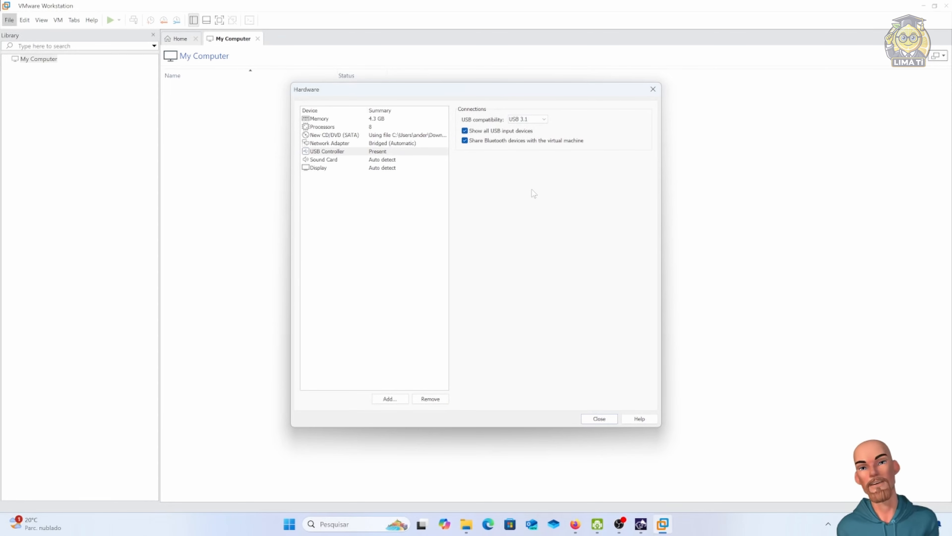
Turn off Connect at power on for the sound card and disable 3D graphics acceleration for the display
left_click(389, 161)
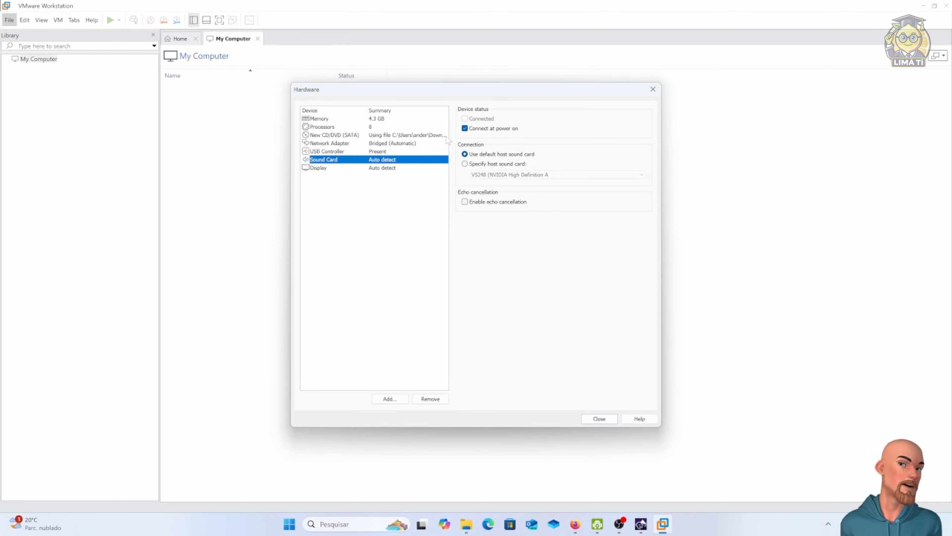
left_click(464, 130)
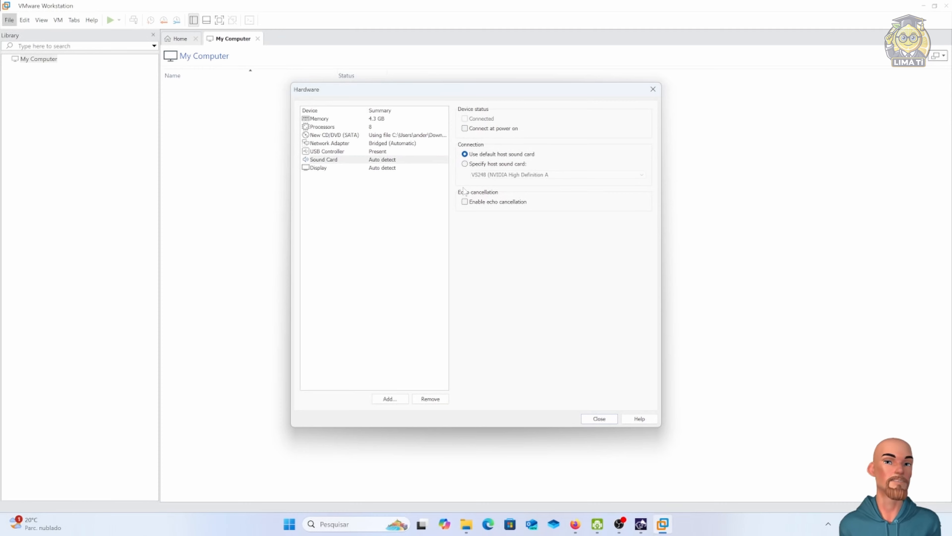
left_click(315, 170)
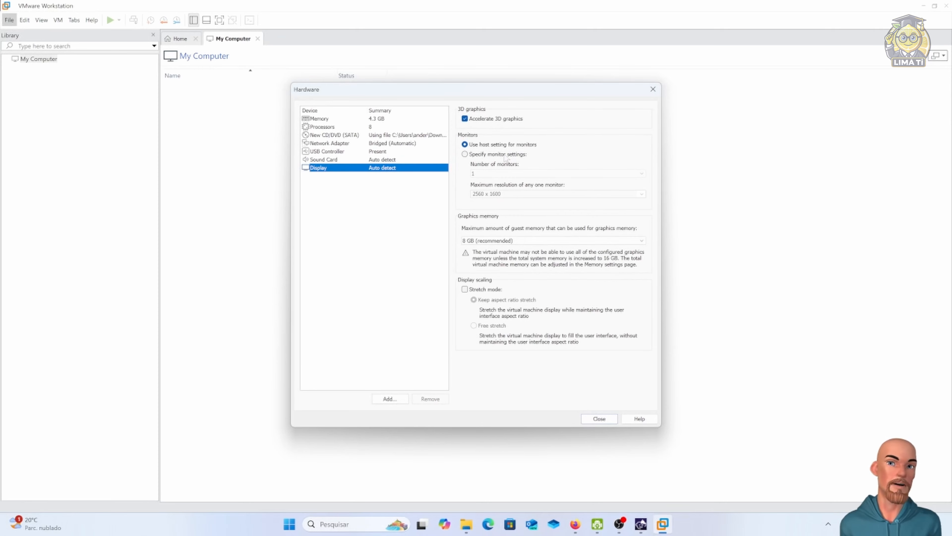
left_click(465, 119)
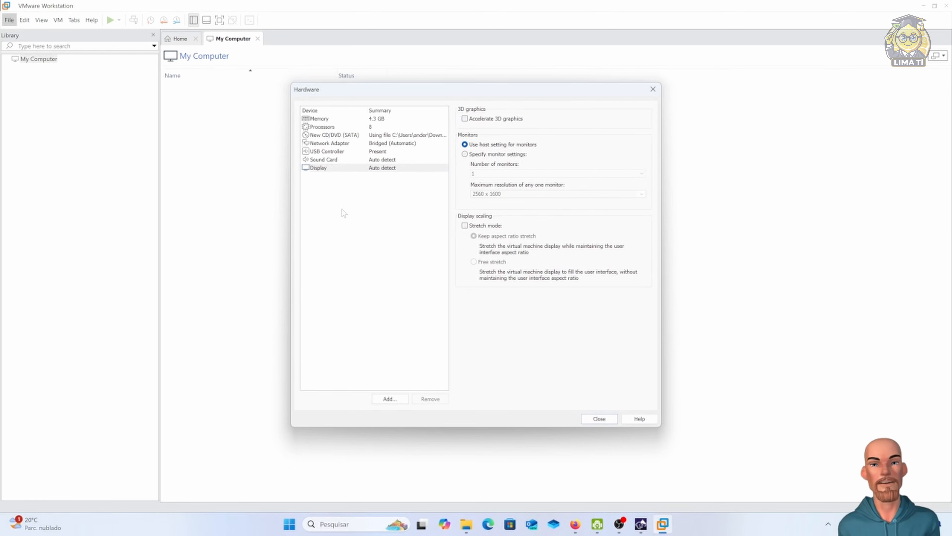
Review the customized devices from the sound card up to the memory and finish creating the virtual machine
left_click(324, 160)
left_click(328, 152)
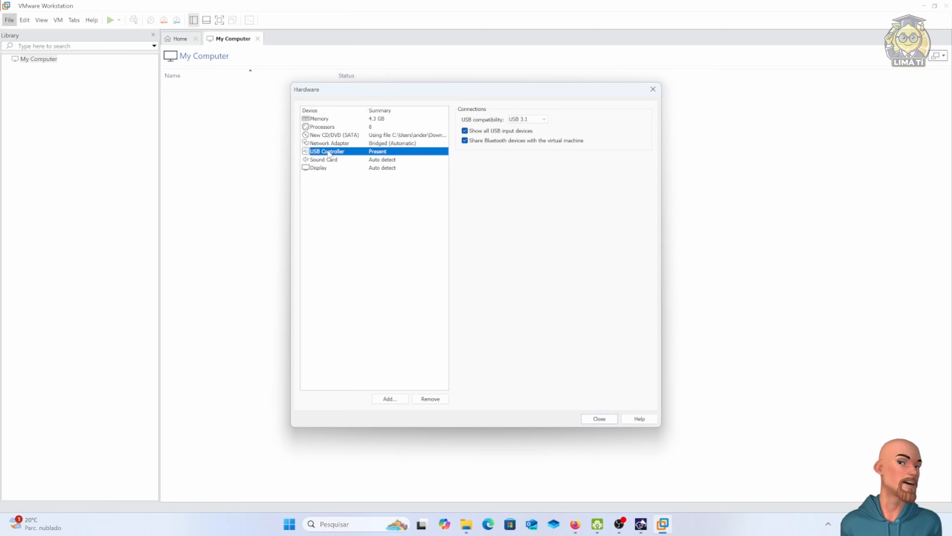
left_click(332, 144)
left_click(333, 136)
left_click(327, 127)
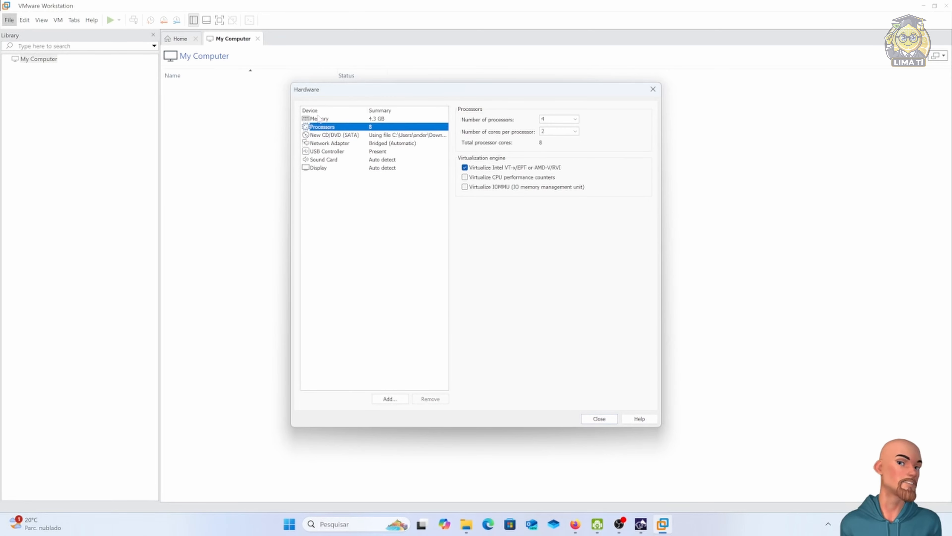
left_click(319, 119)
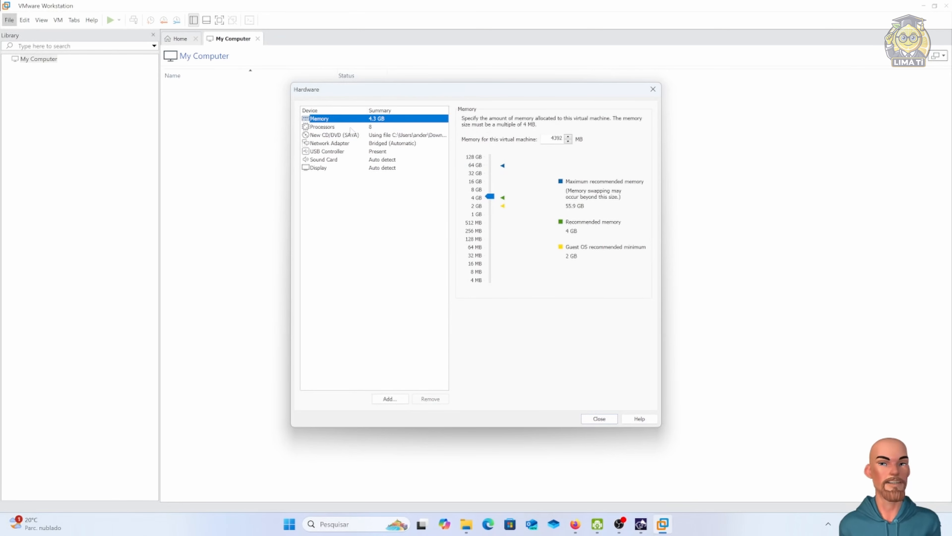
left_click(600, 418)
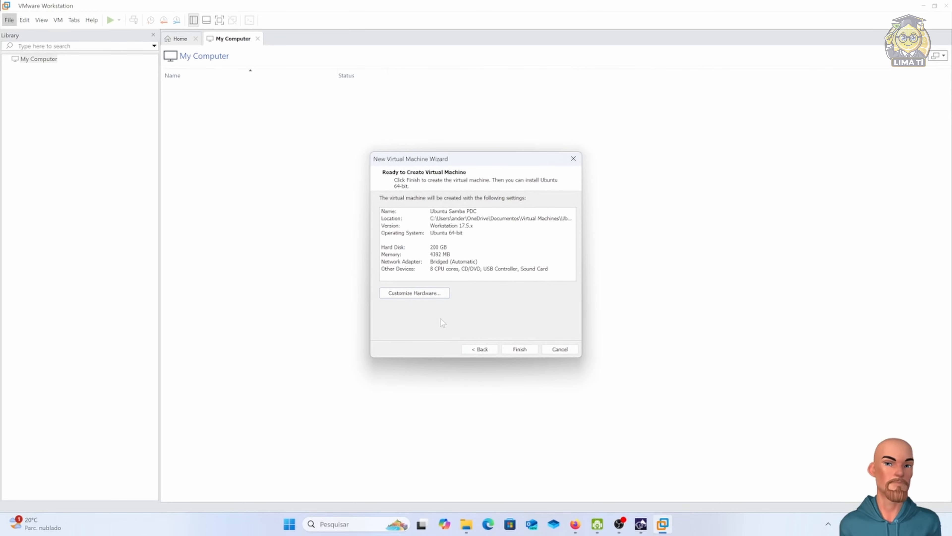
left_click(513, 352)
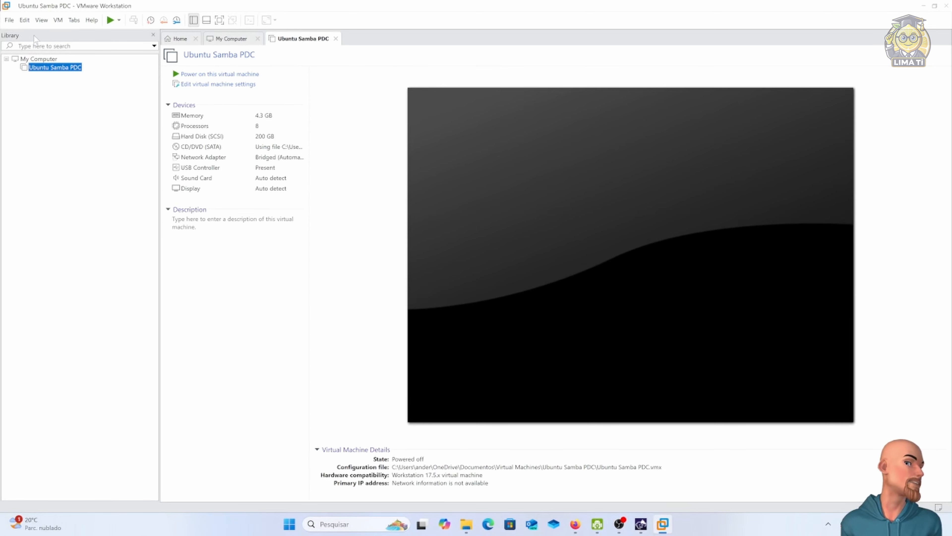
Open the Ubuntu Samba PDC virtual machine settings and check the hard disk's advanced options for the virtual device node
left_click(24, 20)
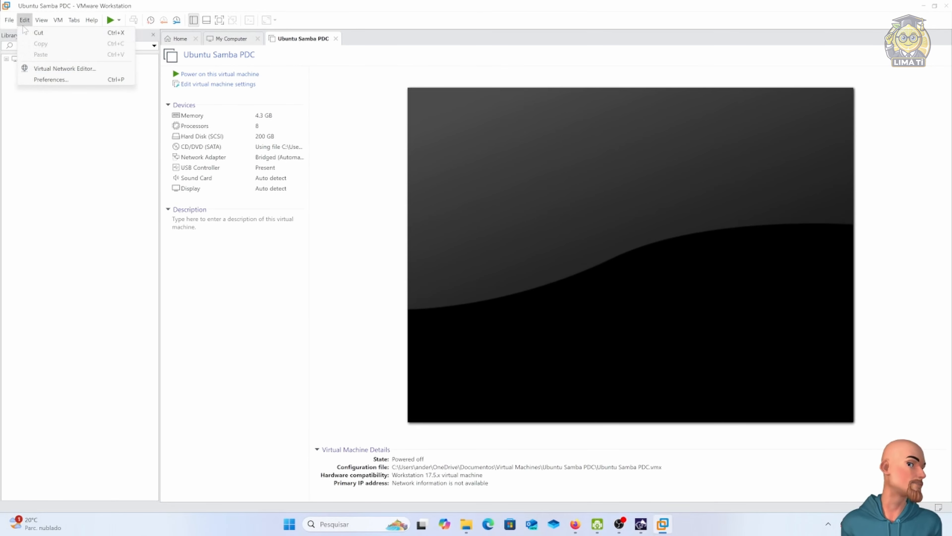
left_click(25, 19)
left_click(58, 20)
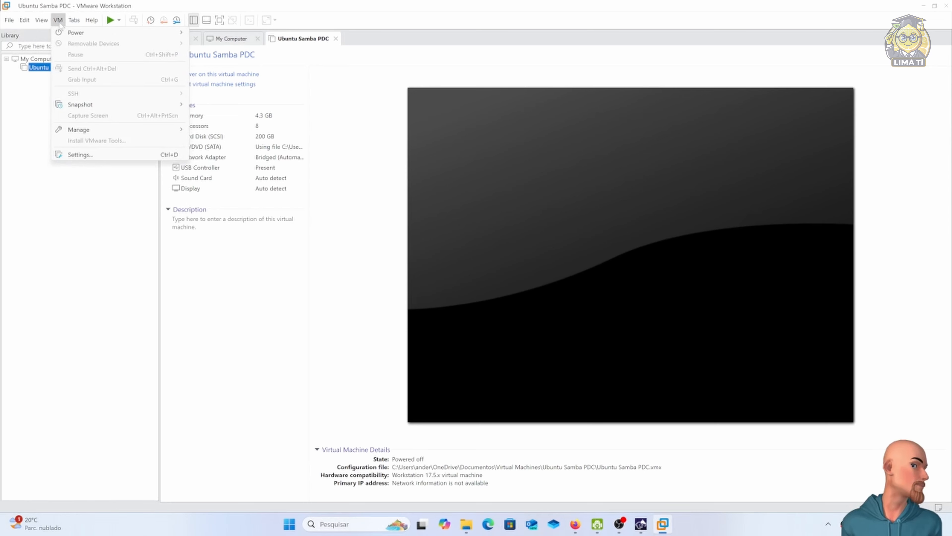
left_click(75, 157)
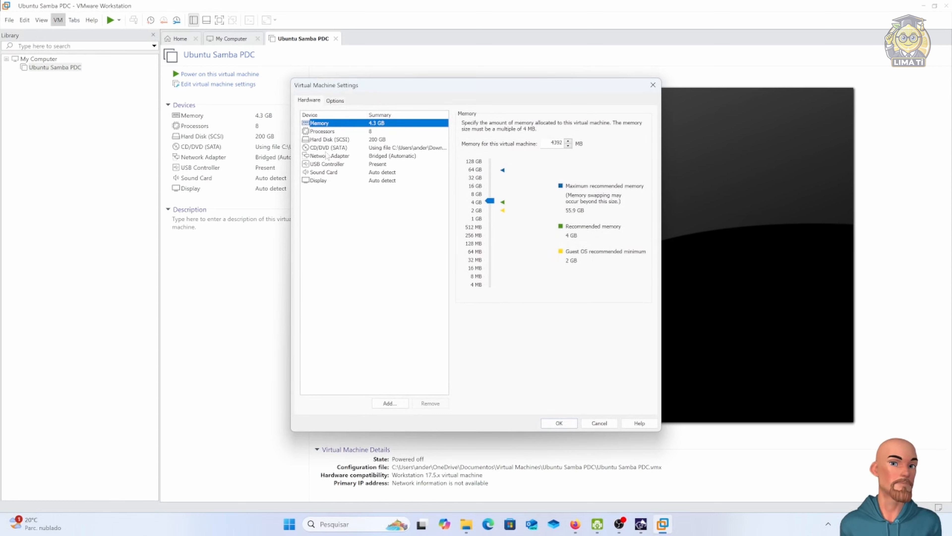
left_click(332, 140)
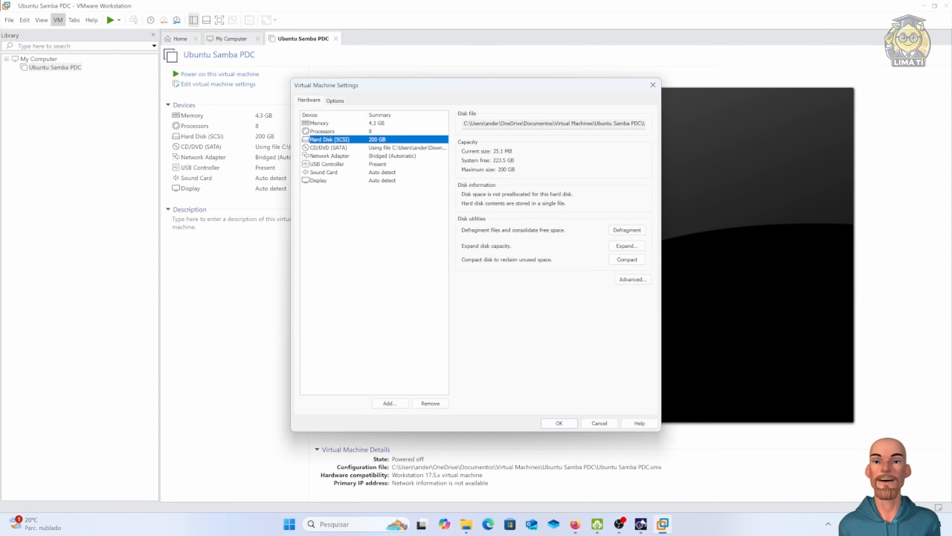
left_click(636, 279)
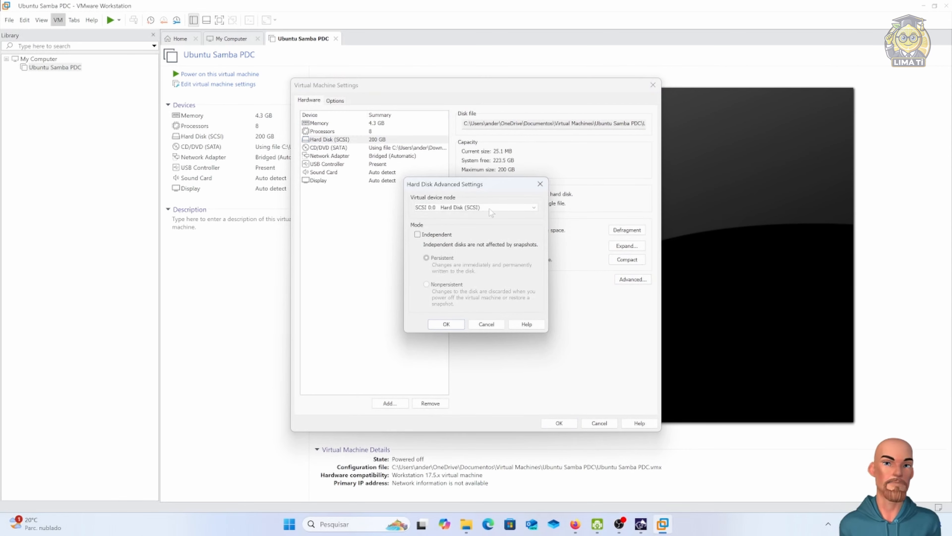
left_click(519, 208)
left_click(519, 208)
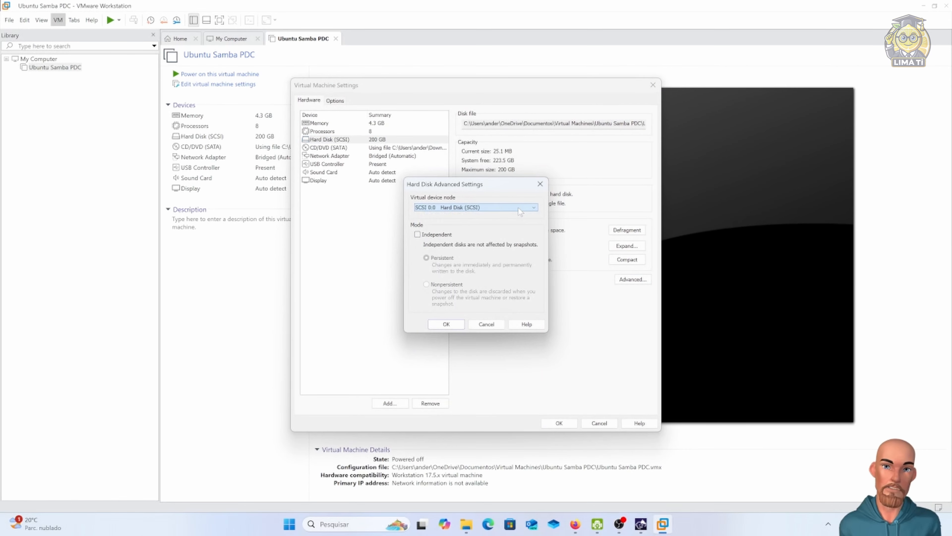
left_click(540, 184)
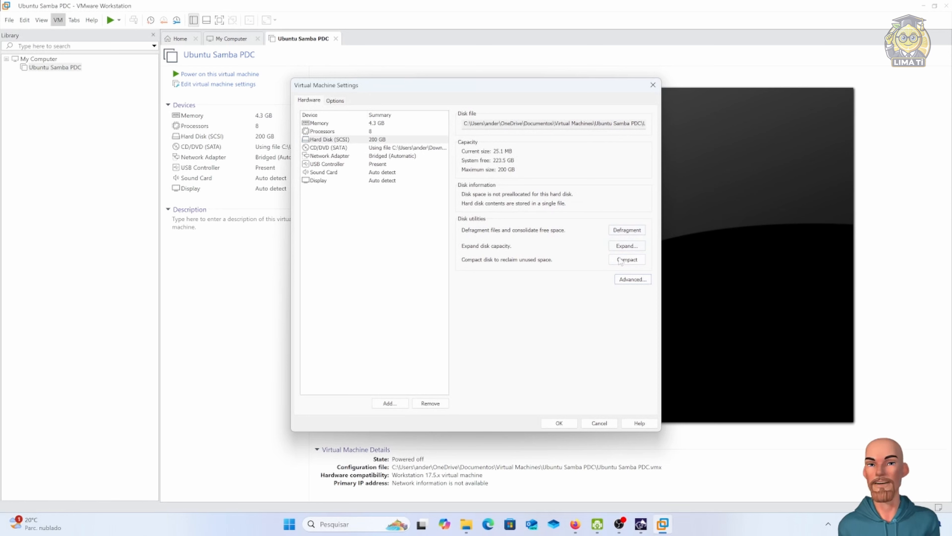
Inspect the hard disk's file path and copy its folder portion without the Ubuntu Samba PDC.vmdk file name
left_click_drag(585, 123, 645, 124)
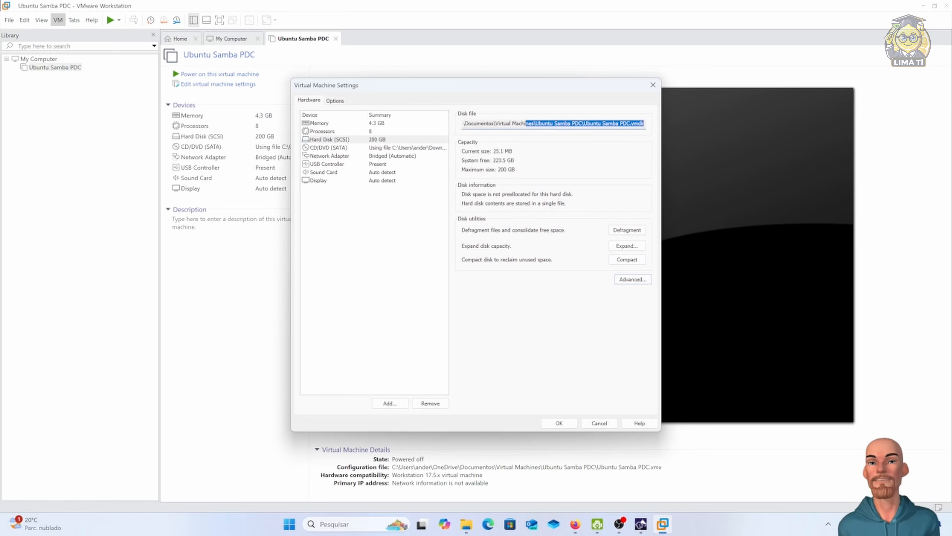
left_click(591, 124)
left_click_drag(587, 124, 460, 123)
left_click(644, 124)
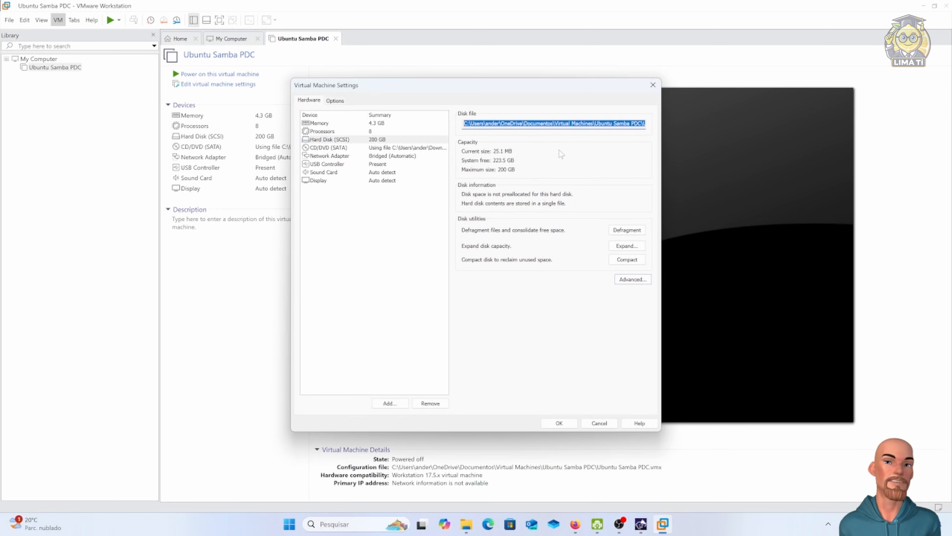
left_click(619, 123)
left_click_drag(638, 123, 652, 124)
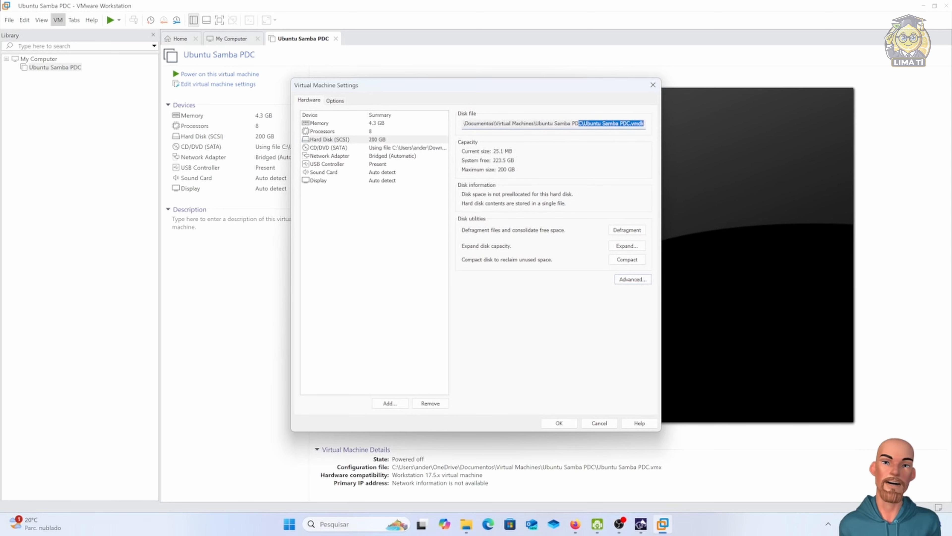
left_click(627, 123)
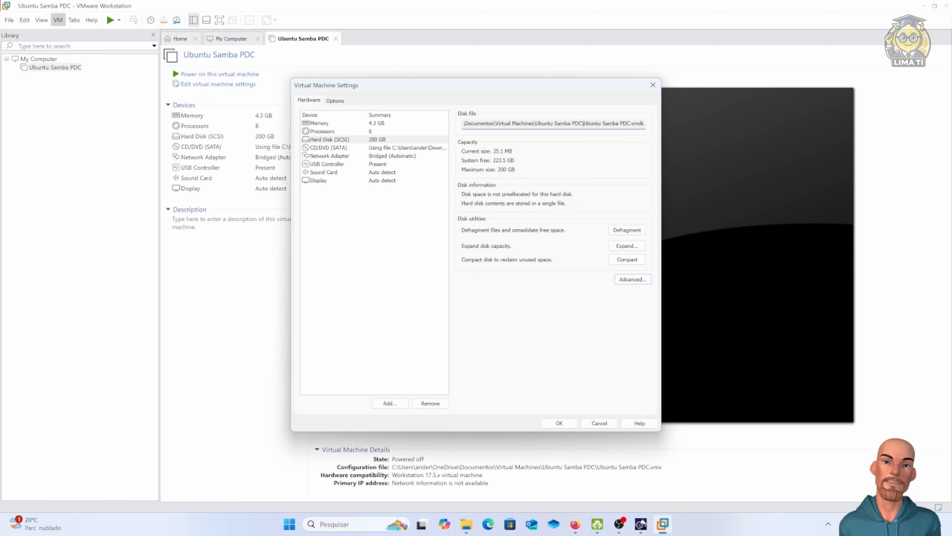
left_click_drag(583, 123, 461, 124)
right_click(491, 123)
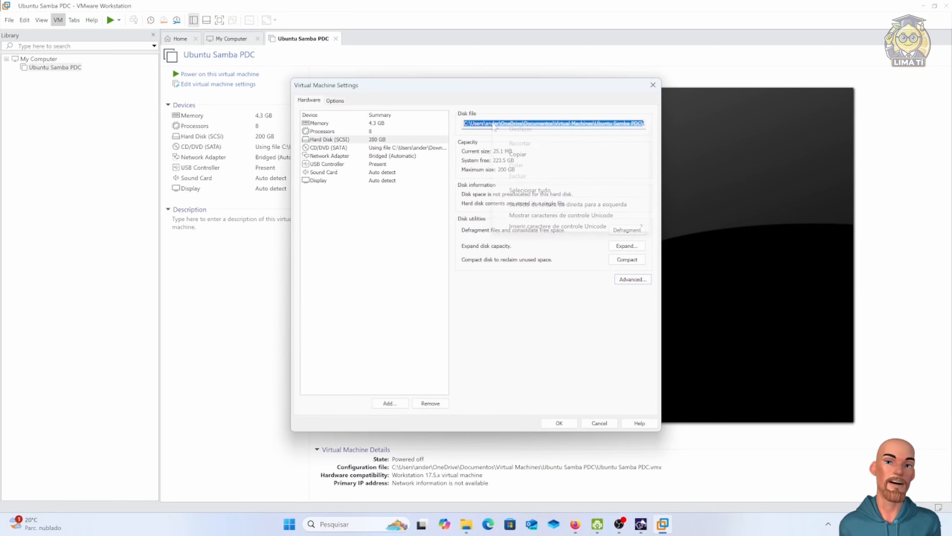
left_click(512, 153)
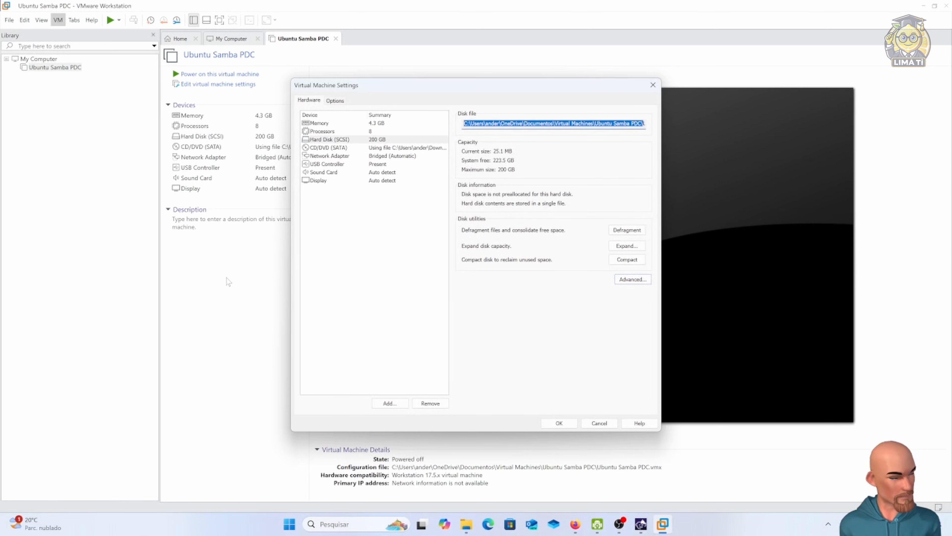
Open the copied folder path in File Explorer through the Run dialog, select Ubuntu Samba PDC.vmdk and close the folder
key("super+r")
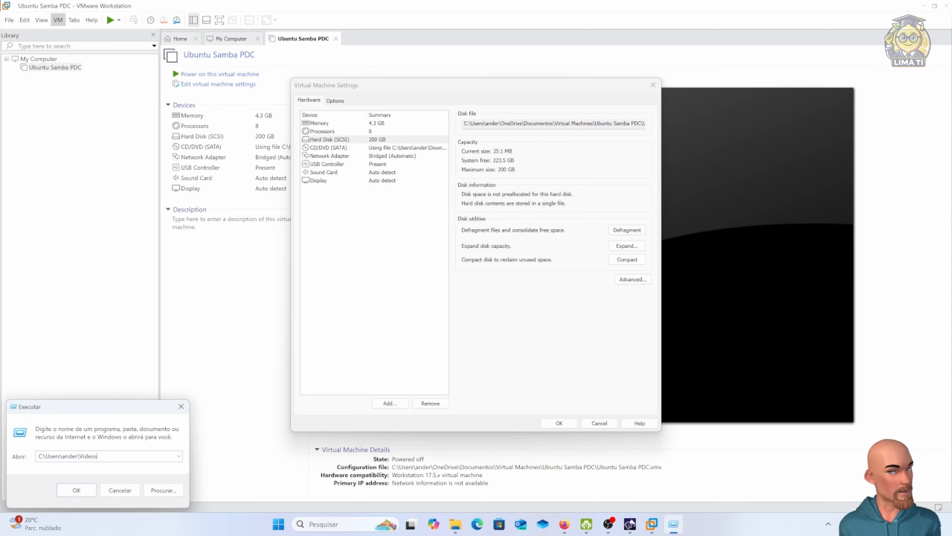
key("ctrl+v")
key("Return")
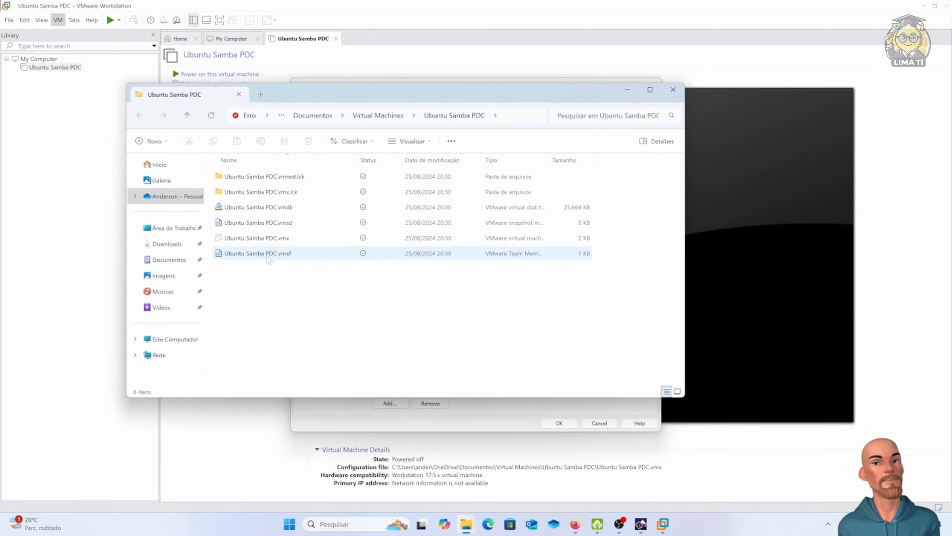
left_click(273, 213)
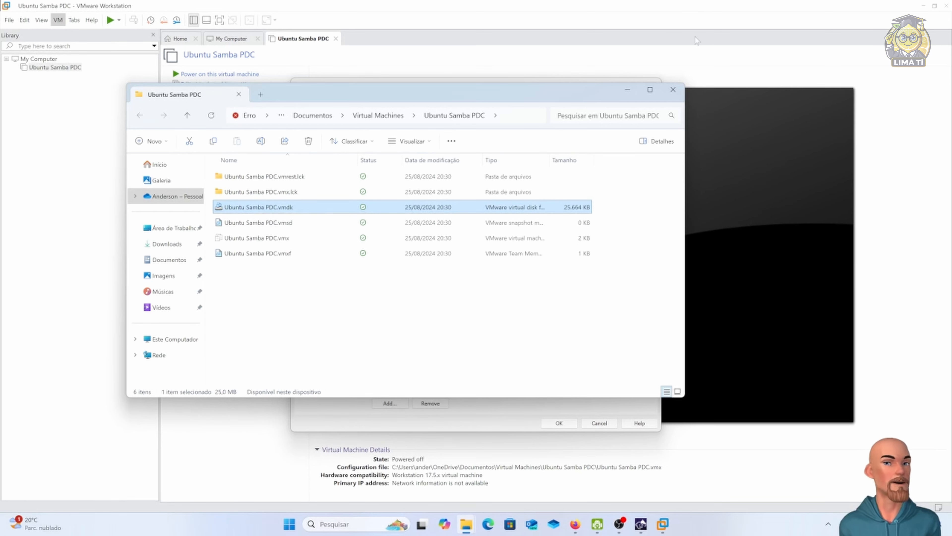
left_click(673, 89)
Review the disk file path and the CD/DVD, processor, memory and hard disk settings, and accept the virtual machine settings
left_click(559, 123)
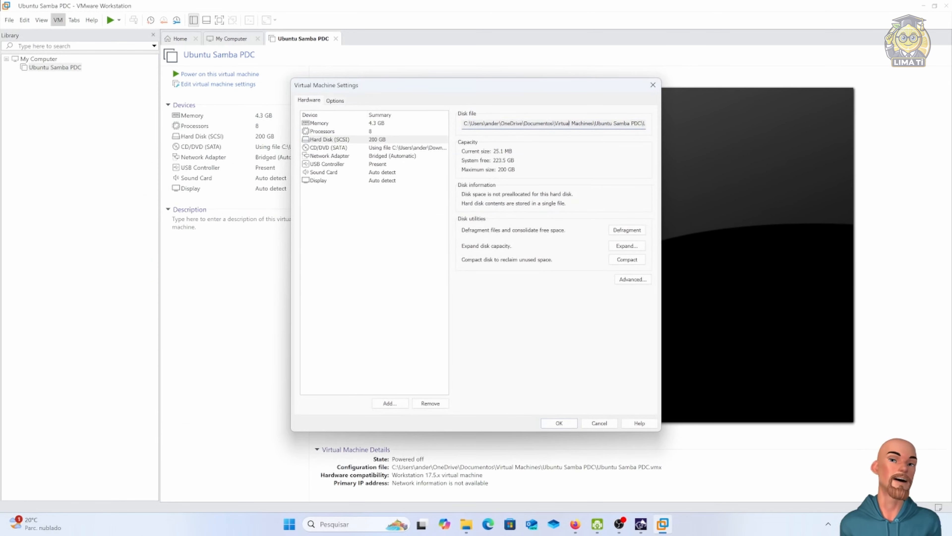
left_click_drag(593, 124, 649, 124)
left_click(584, 124)
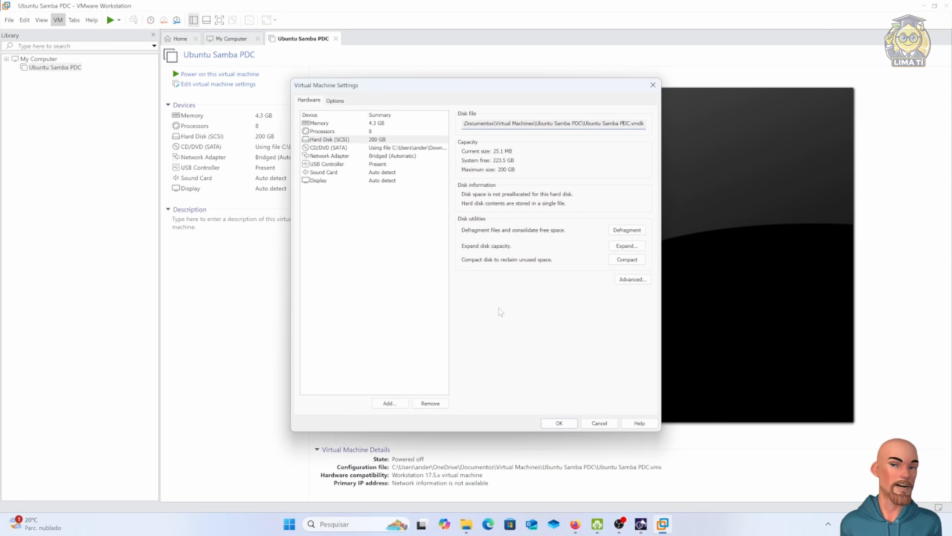
left_click(323, 148)
left_click(327, 131)
left_click(328, 148)
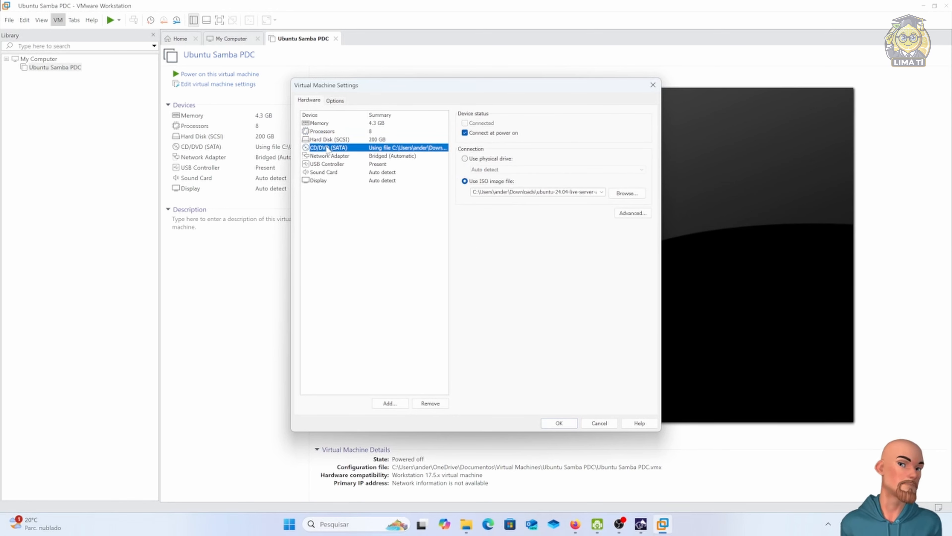
left_click(329, 124)
left_click(330, 140)
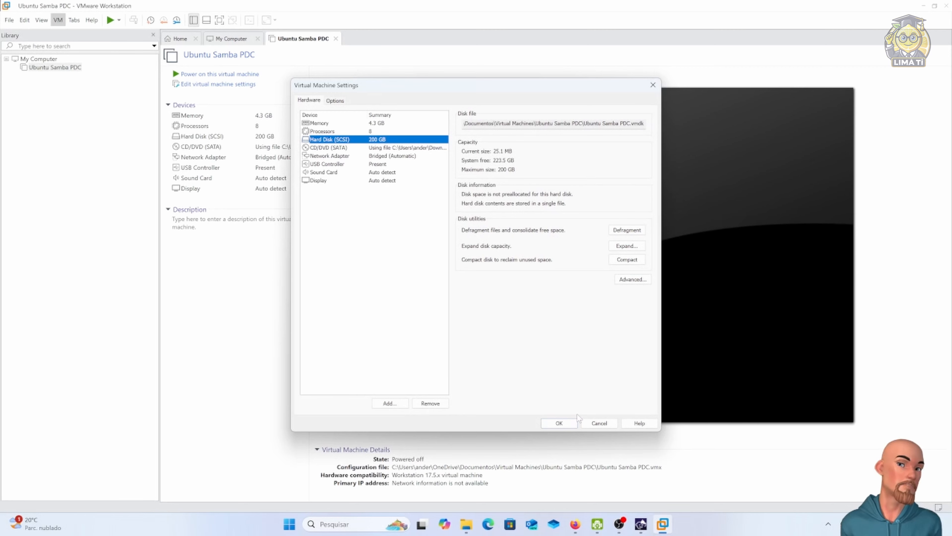
left_click(566, 426)
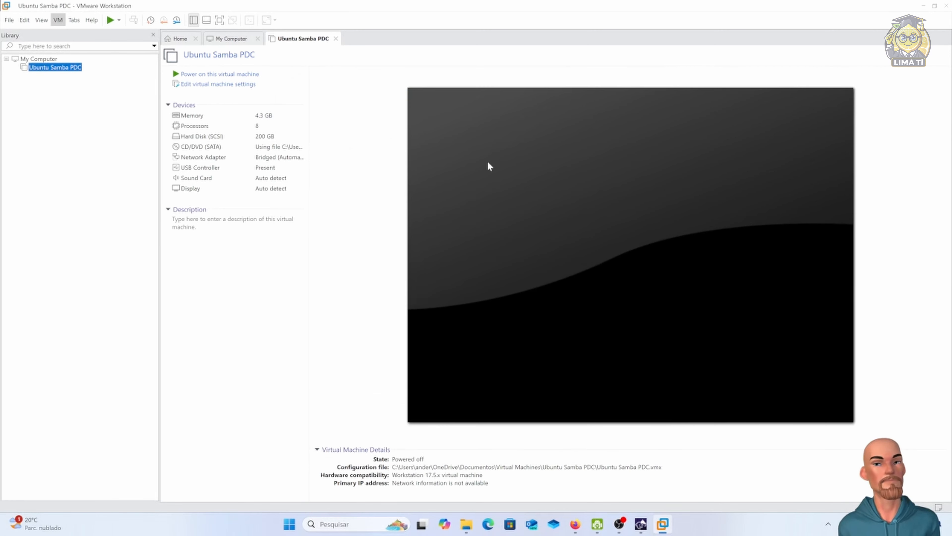
Try to power on the Ubuntu Samba PDC virtual machine, choosing to continue without virtualized Intel VT-x/EPT
left_click(192, 75)
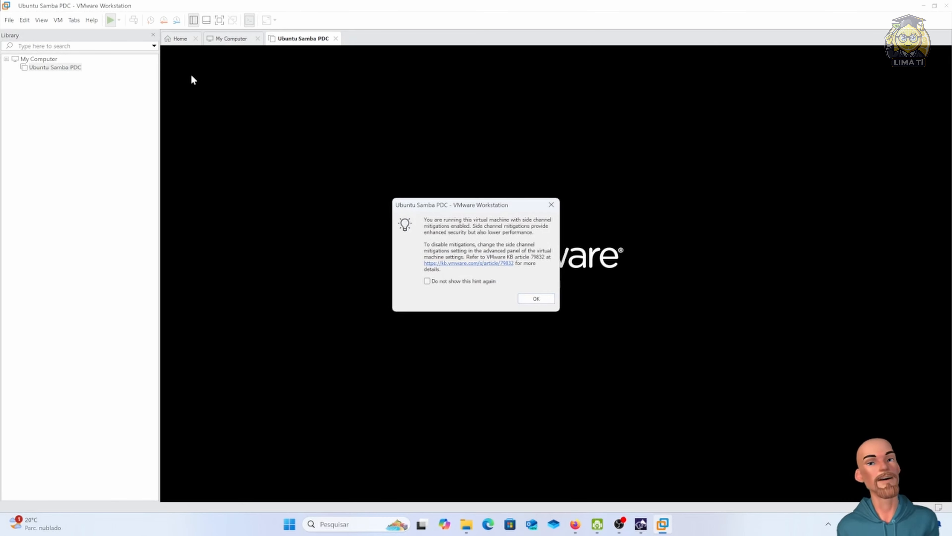
left_click(548, 299)
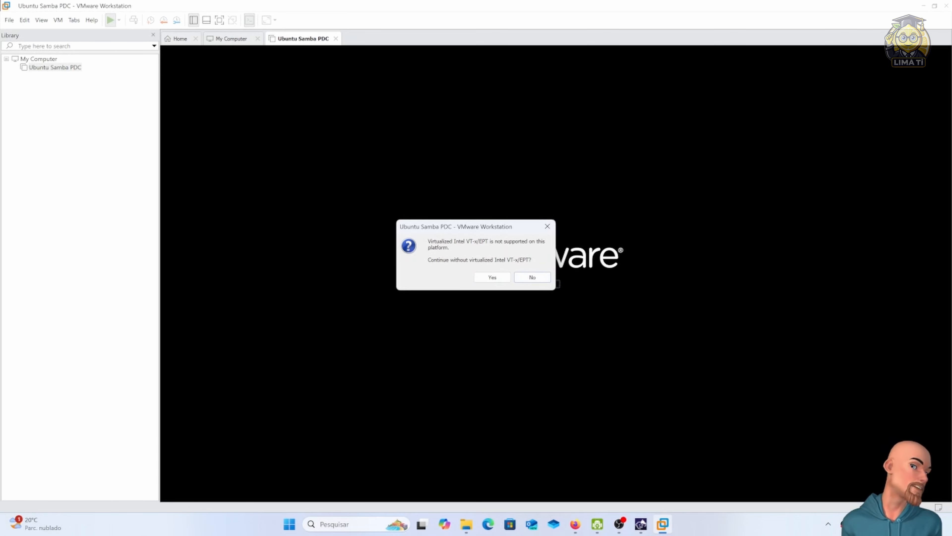
left_click(509, 280)
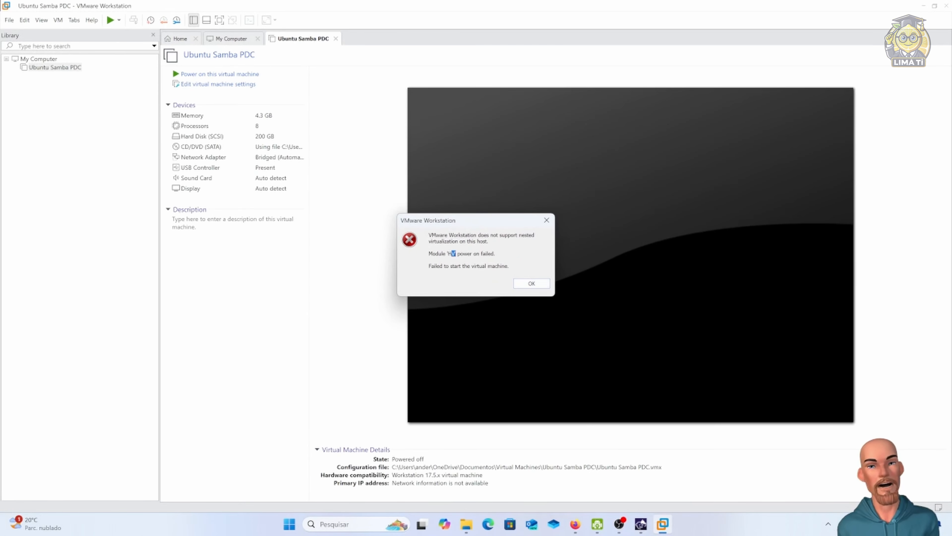
left_click_drag(453, 253, 495, 254)
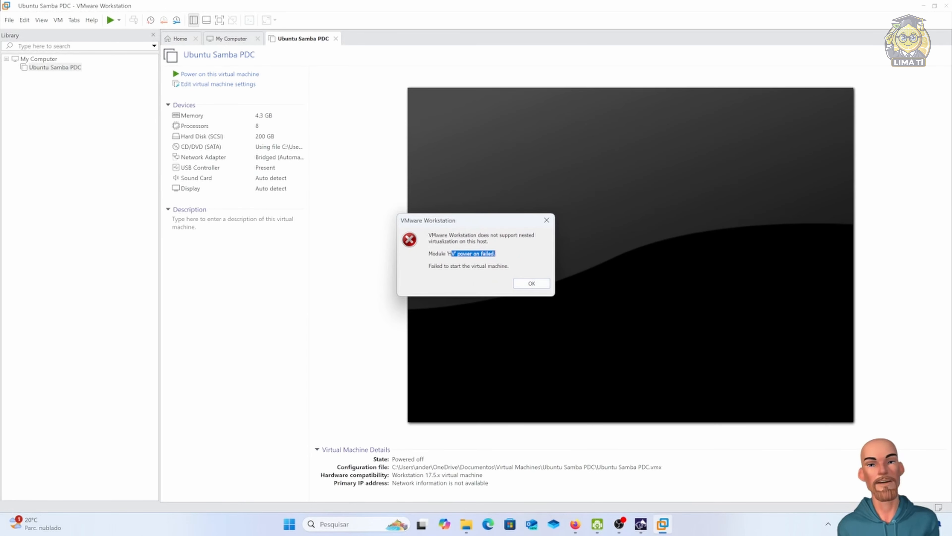
left_click(530, 283)
key("super")
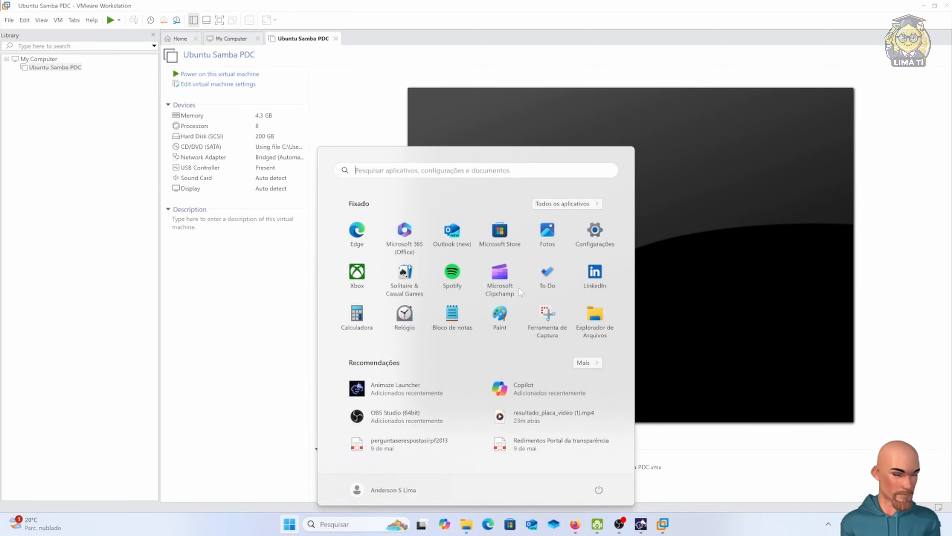
type("recu")
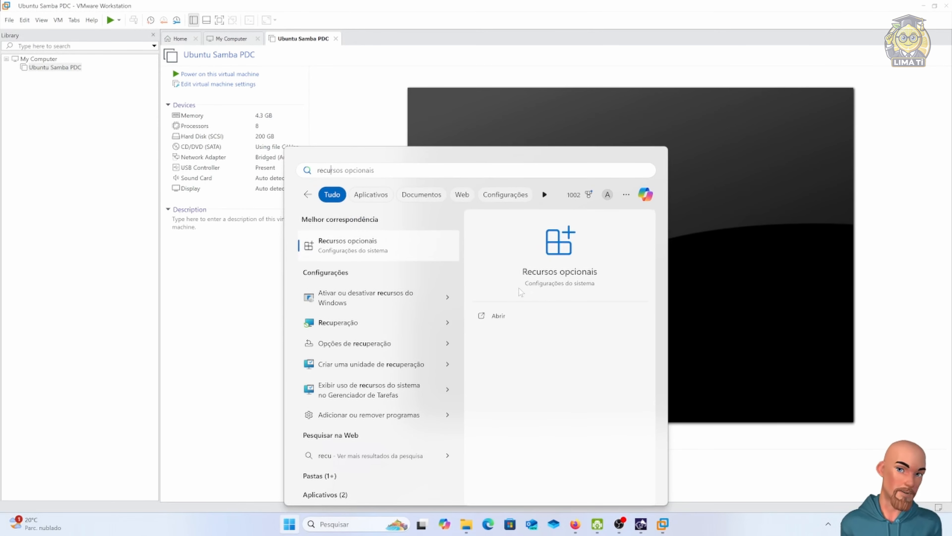
key("Return")
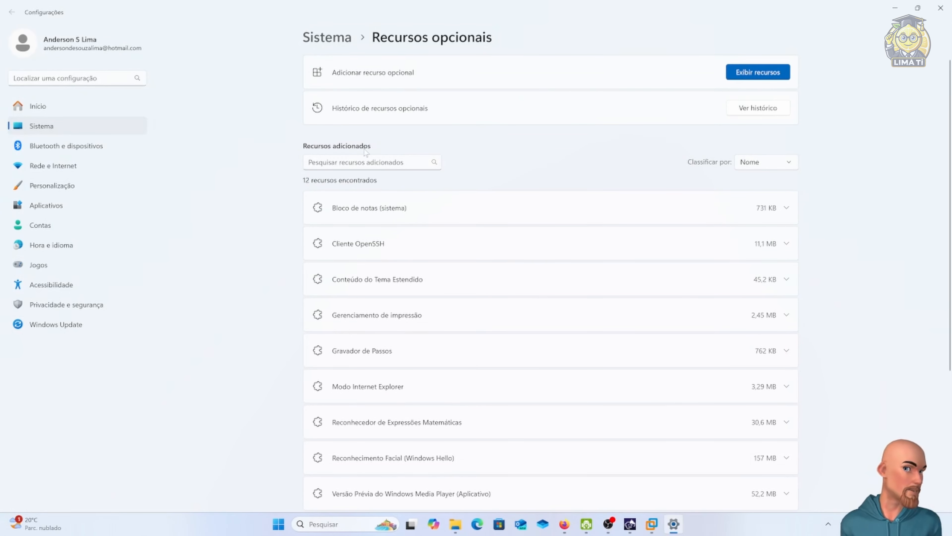
left_click(755, 73)
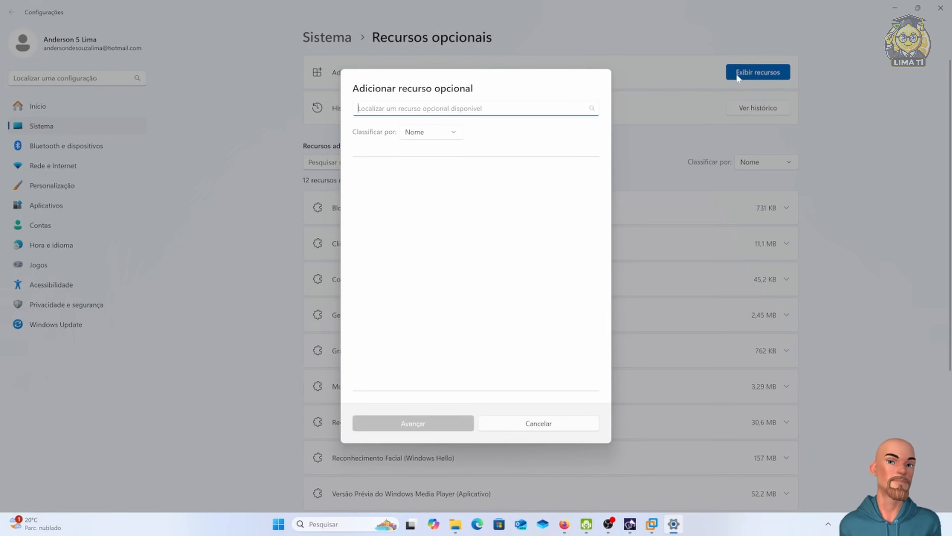
key("Escape")
scroll(603, 210, "down", 5)
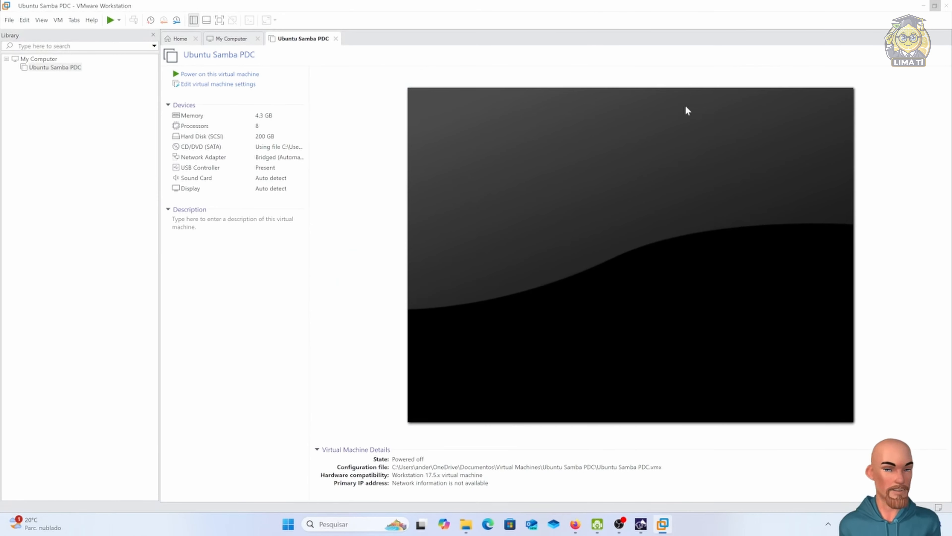
Search Windows for the setting "Ativar ou desativar recursos do Windows" and open it
key("super")
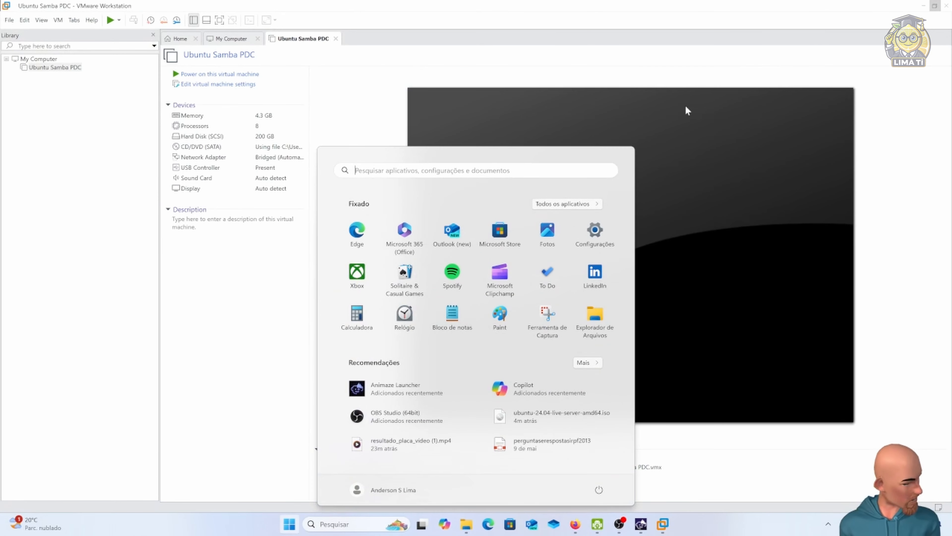
type("ativ")
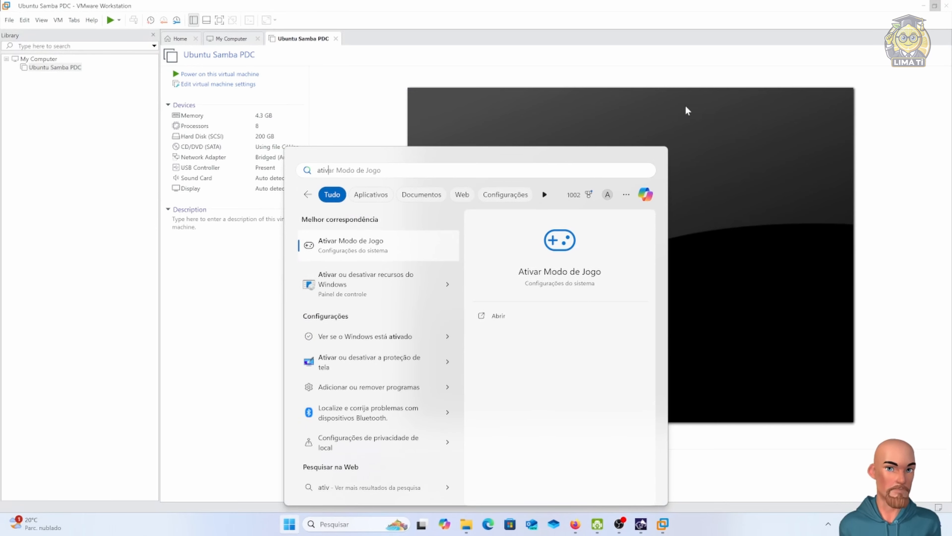
key("Down")
key("Return")
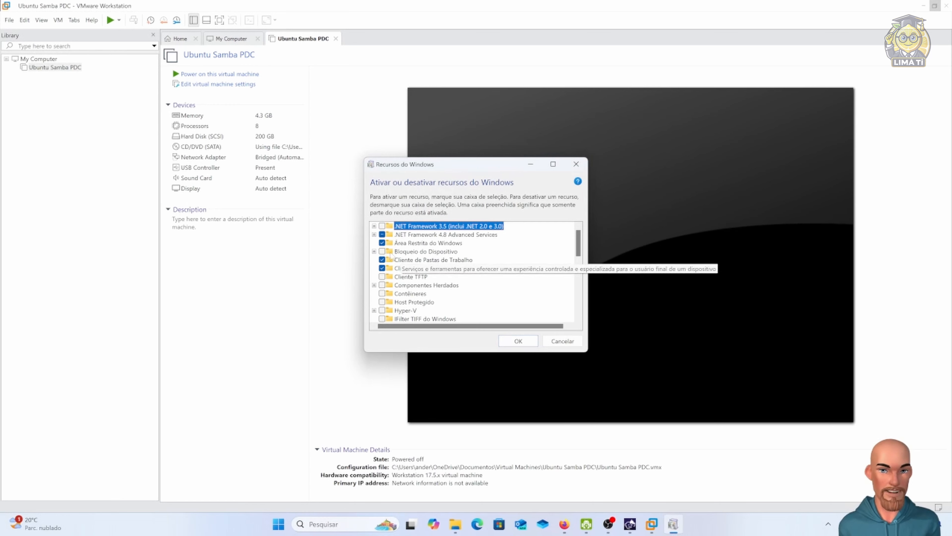
Examine the Hyper-V feature group, including its management tools and Plataforma Hyper-V subentries, for enabled components
left_click(373, 235)
scroll(372, 262, "down", 2)
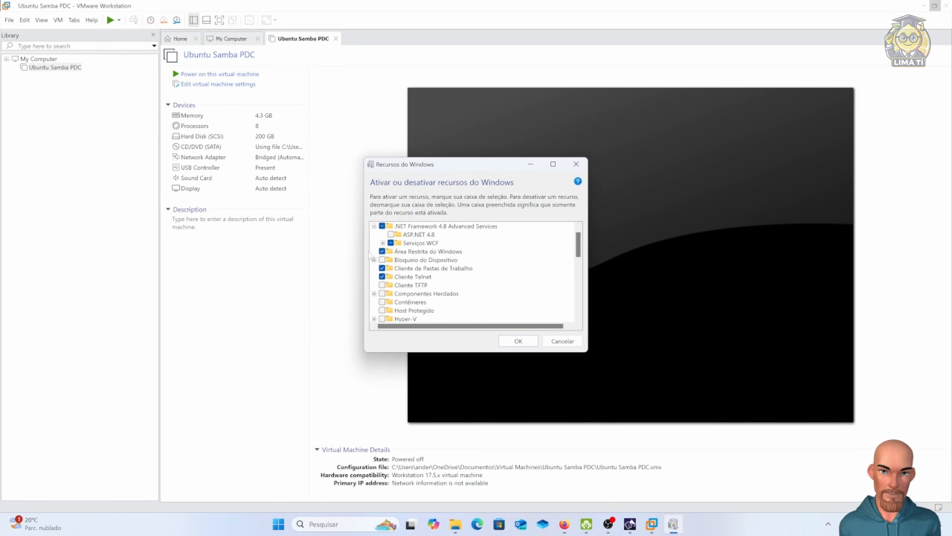
scroll(372, 255, "down", 1)
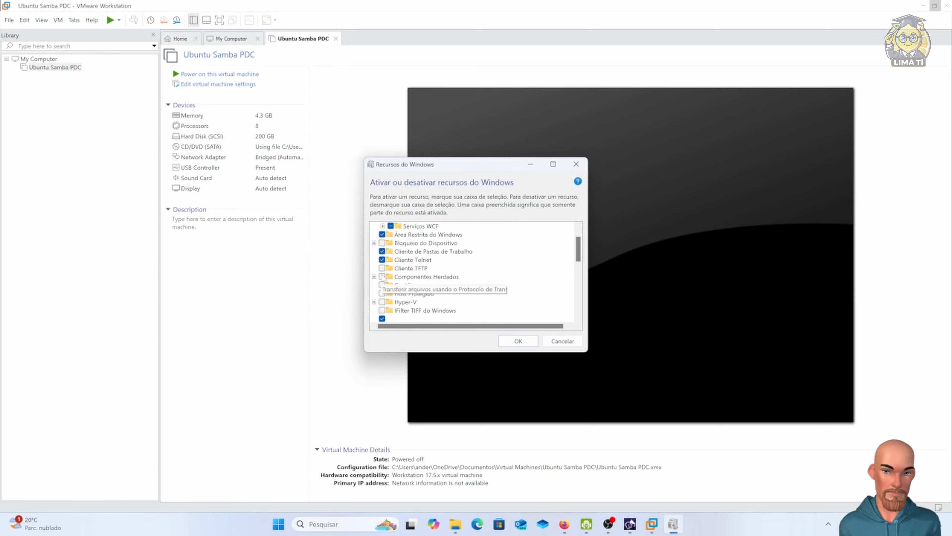
left_click(406, 302)
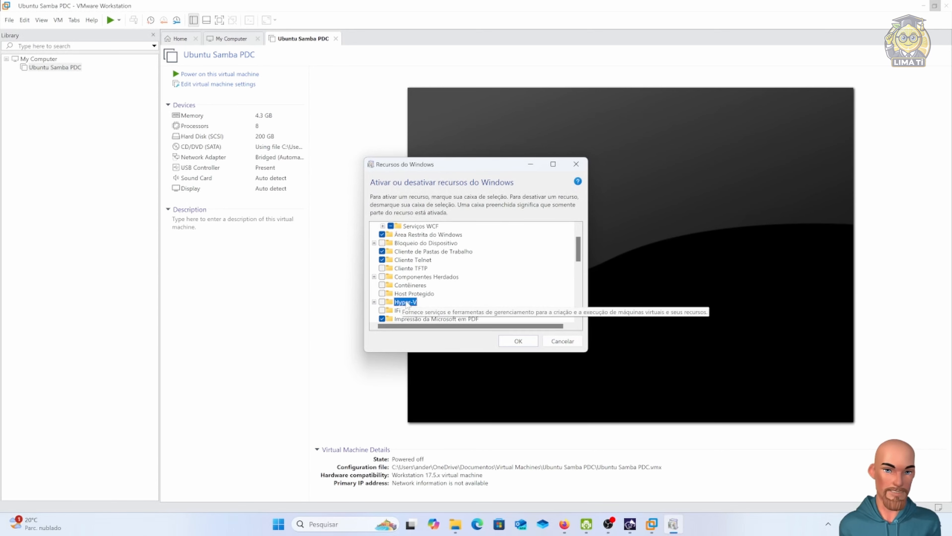
left_click(374, 302)
left_click(383, 293)
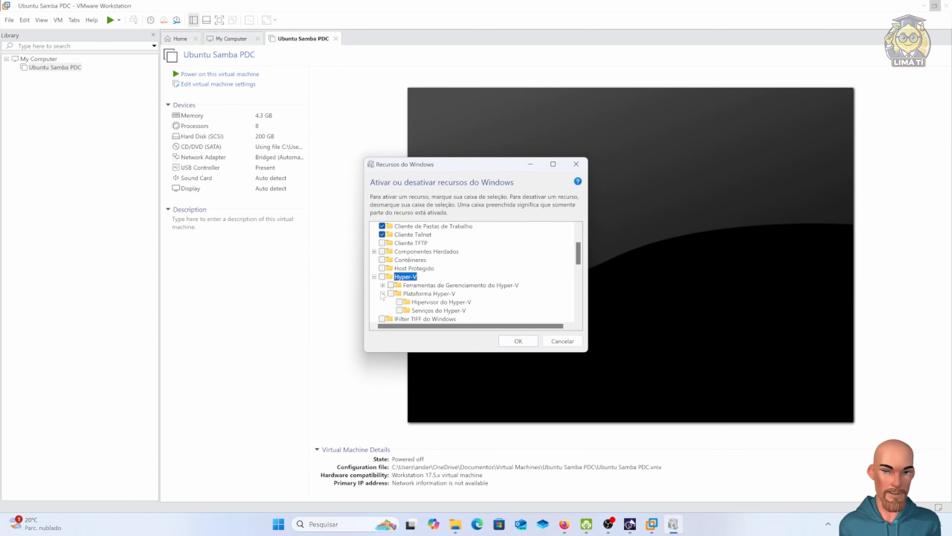
left_click(382, 285)
scroll(473, 273, "down", 2)
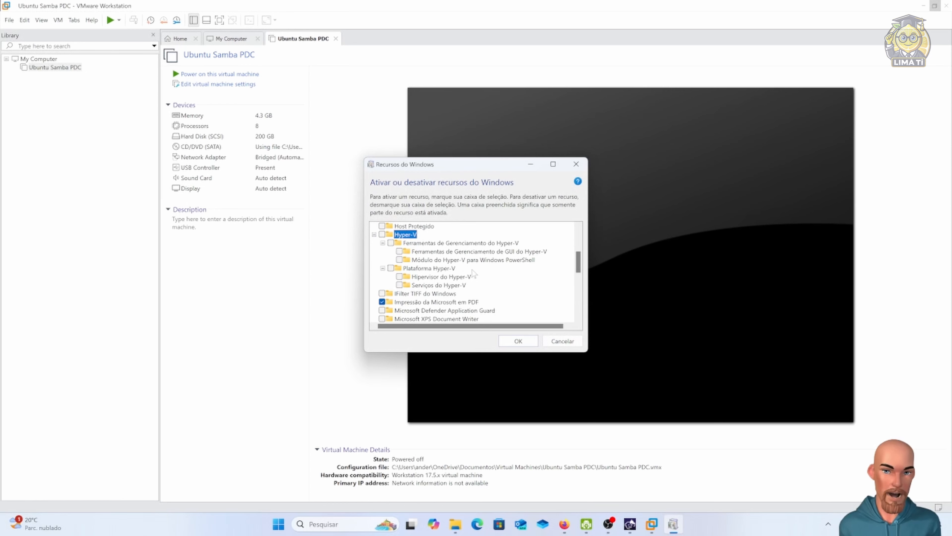
Disable the Plataforma do Hipervisor do Windows feature in the Windows features list
scroll(474, 273, "down", 2)
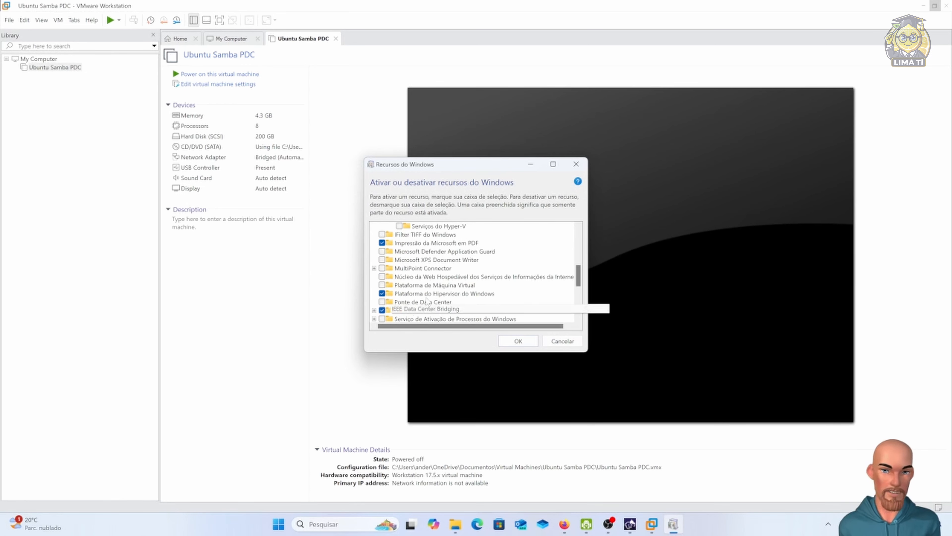
left_click(433, 294)
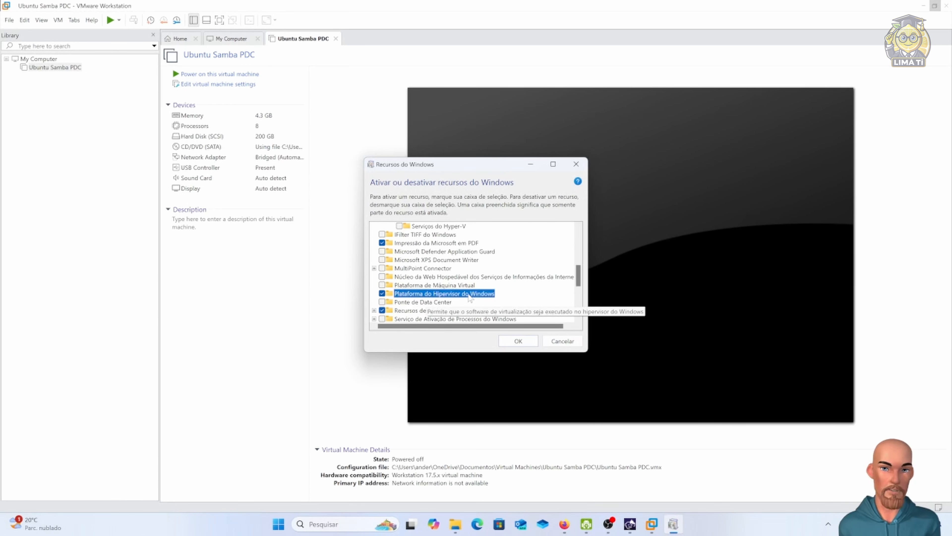
left_click(382, 293)
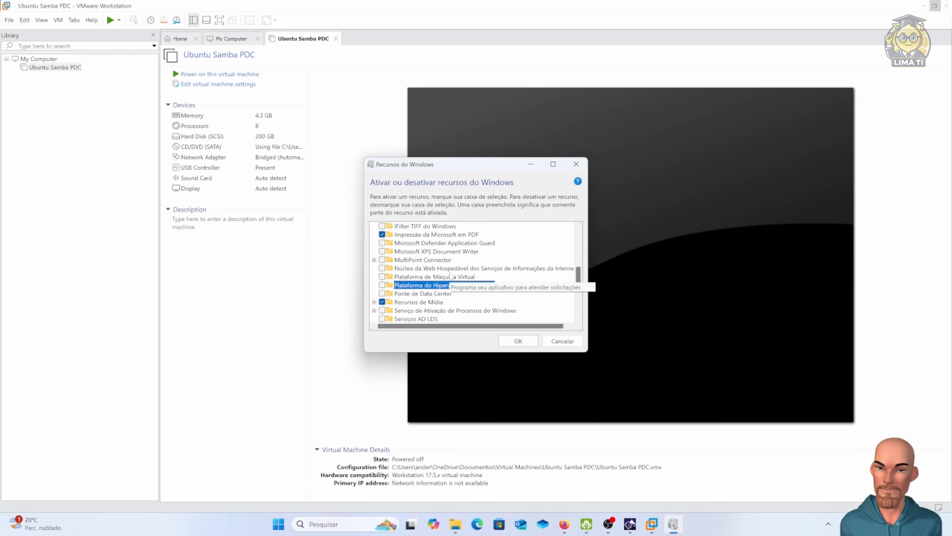
Collapse the expanded Hyper-V and .NET Framework 4.8 Advanced Services groups in the features list
scroll(428, 280, "down", 1)
scroll(425, 279, "up", 4)
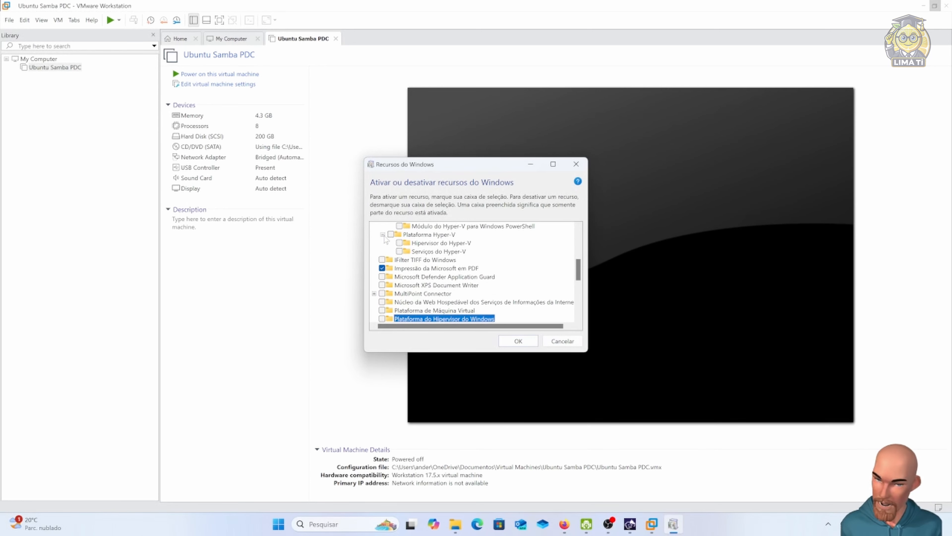
left_click(382, 234)
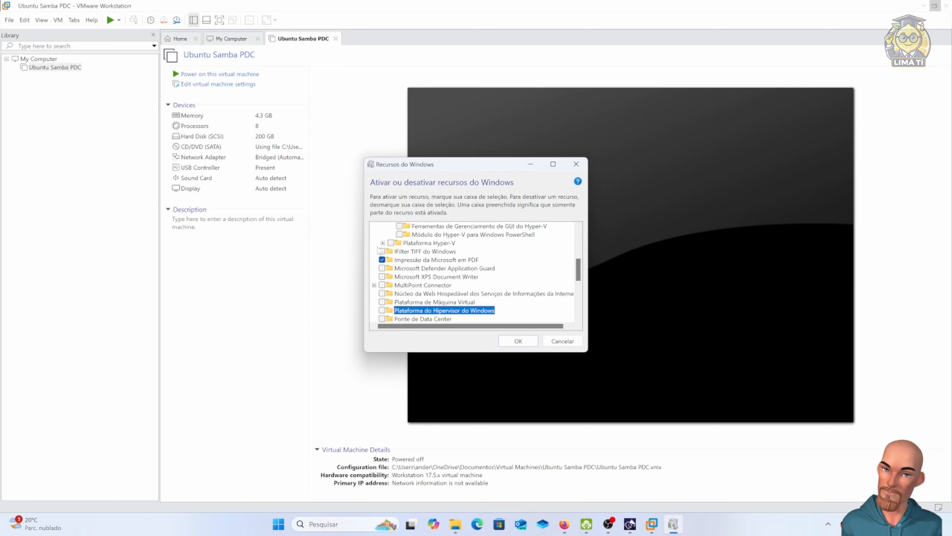
scroll(380, 251, "up", 1)
left_click(374, 226)
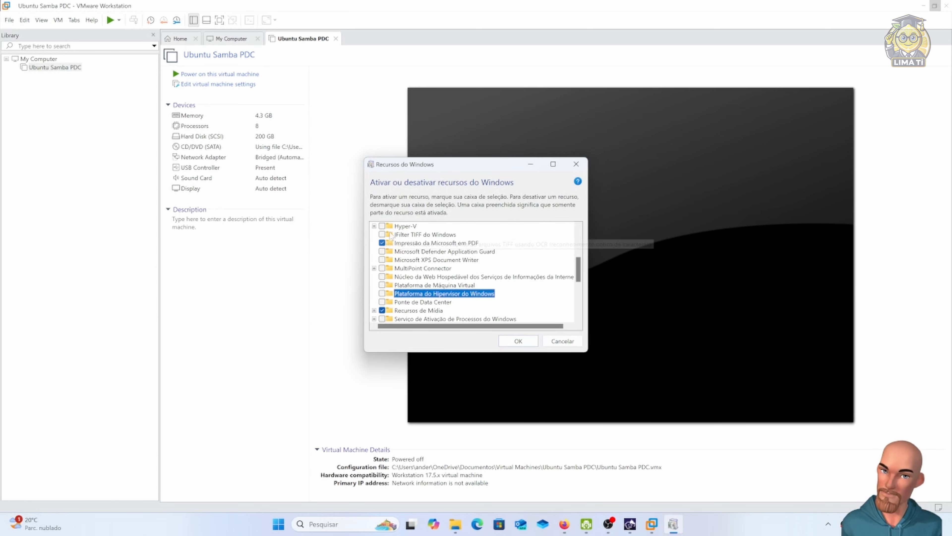
scroll(444, 254, "up", 3)
scroll(446, 251, "up", 1)
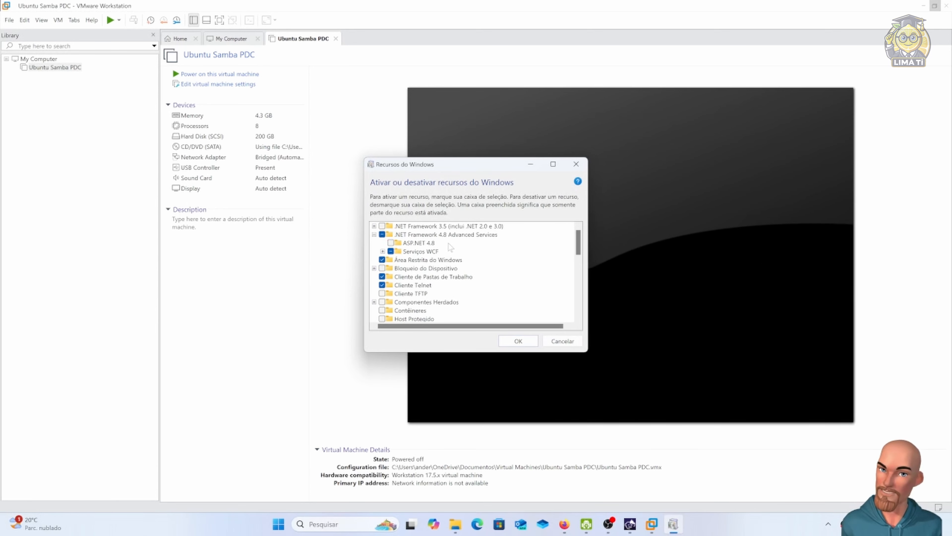
left_click(374, 234)
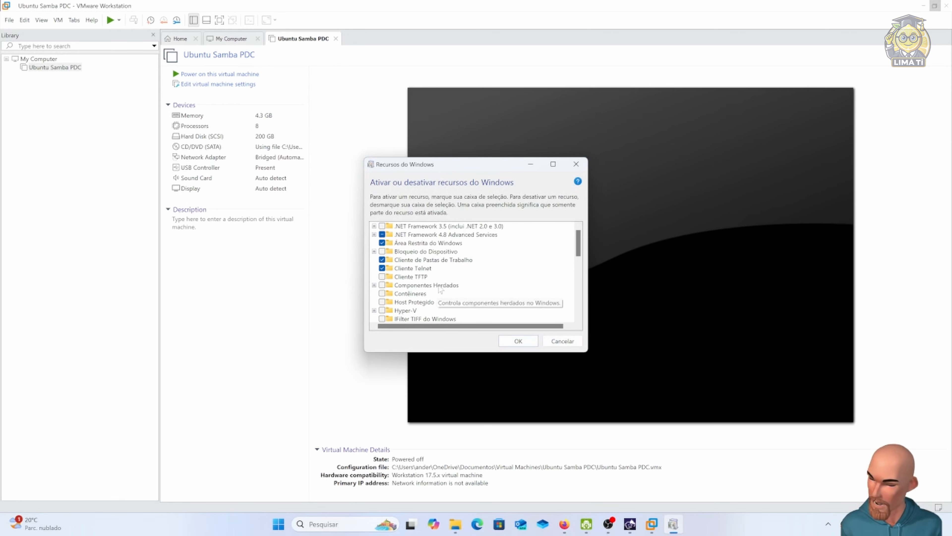
Examine the rest of the Windows features list for other virtualization entries, such as Plataforma de Máquina Virtual
scroll(441, 267, "down", 2)
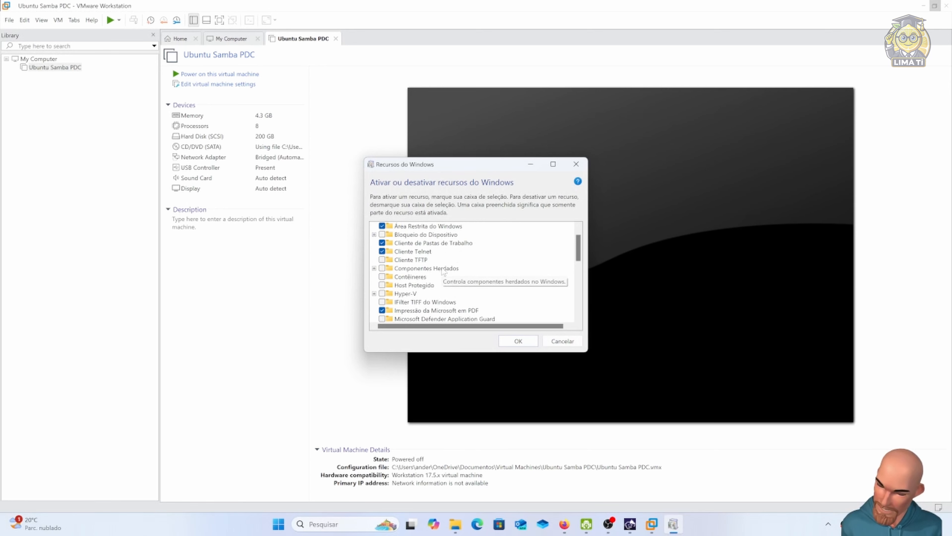
scroll(441, 267, "down", 2)
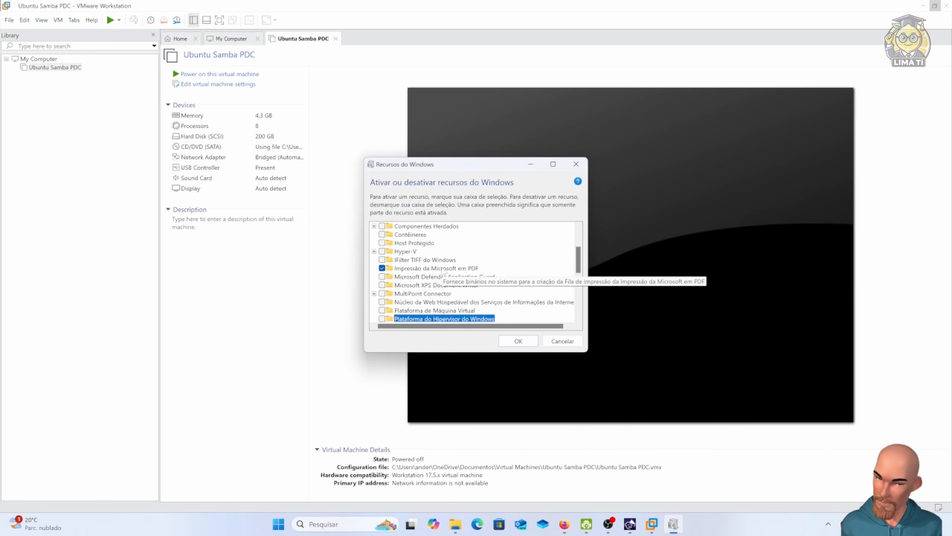
scroll(444, 271, "down", 1)
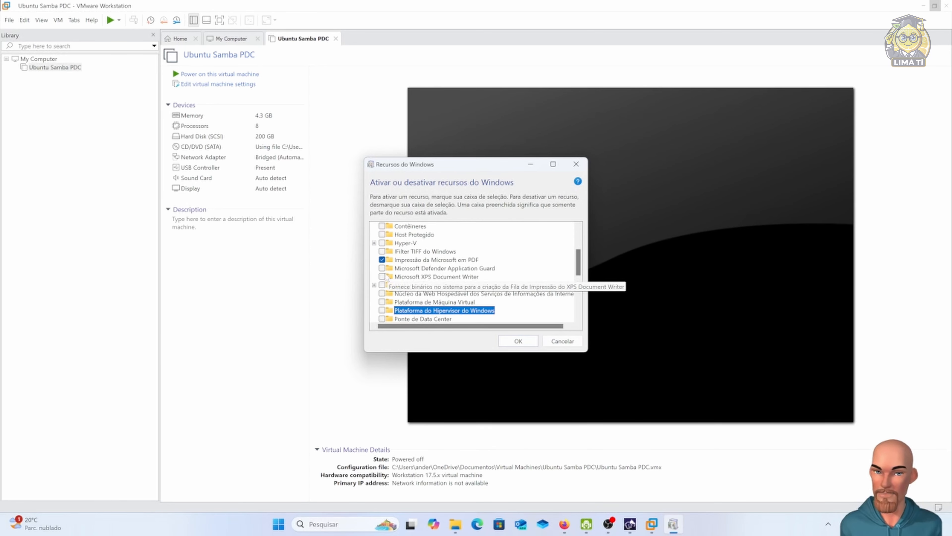
scroll(424, 307, "down", 1)
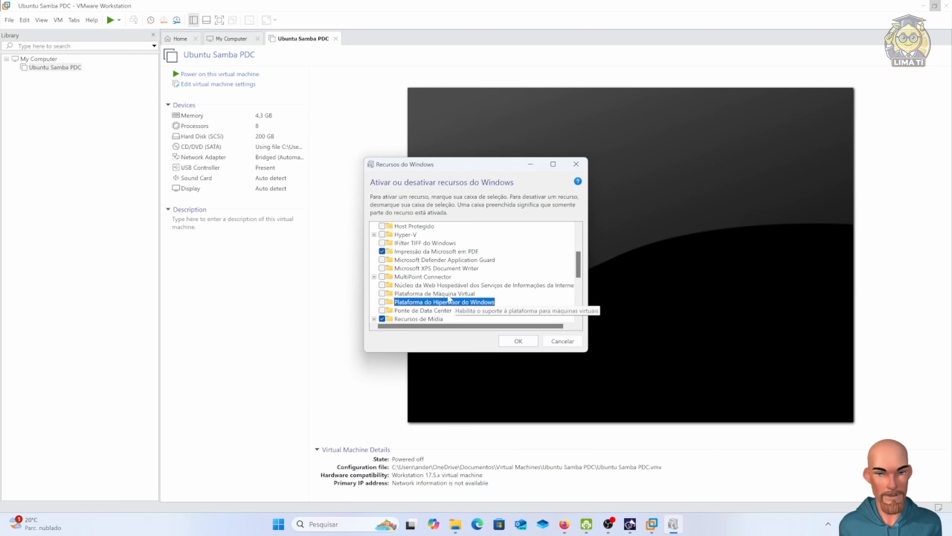
scroll(431, 296, "down", 2)
scroll(470, 283, "down", 4)
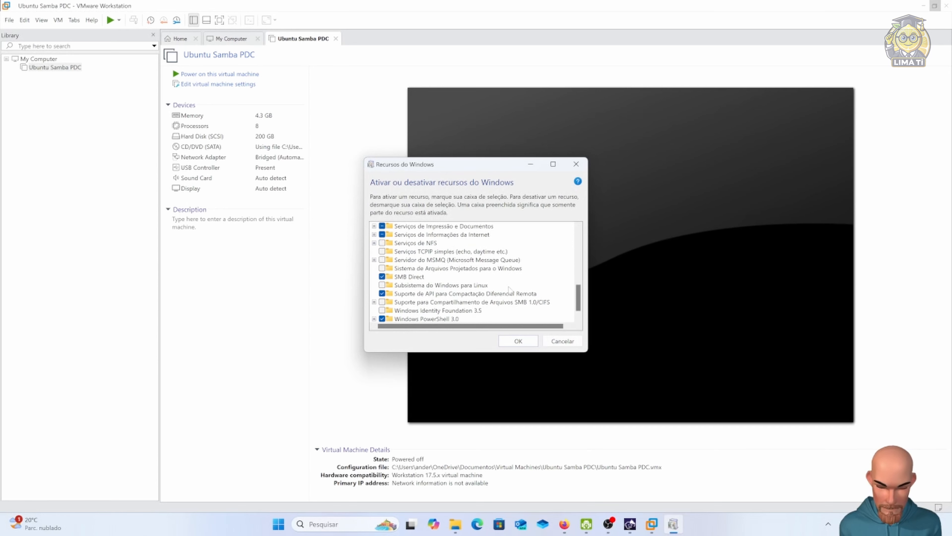
scroll(431, 312, "down", 1)
scroll(428, 312, "up", 3)
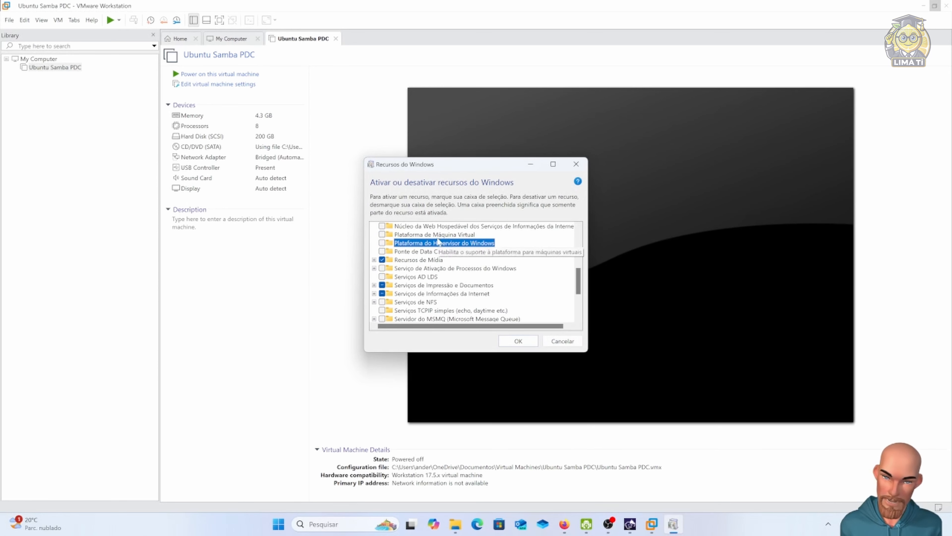
Apply the Windows feature changes, close VMware Workstation and choose not to restart the computer
left_click(529, 342)
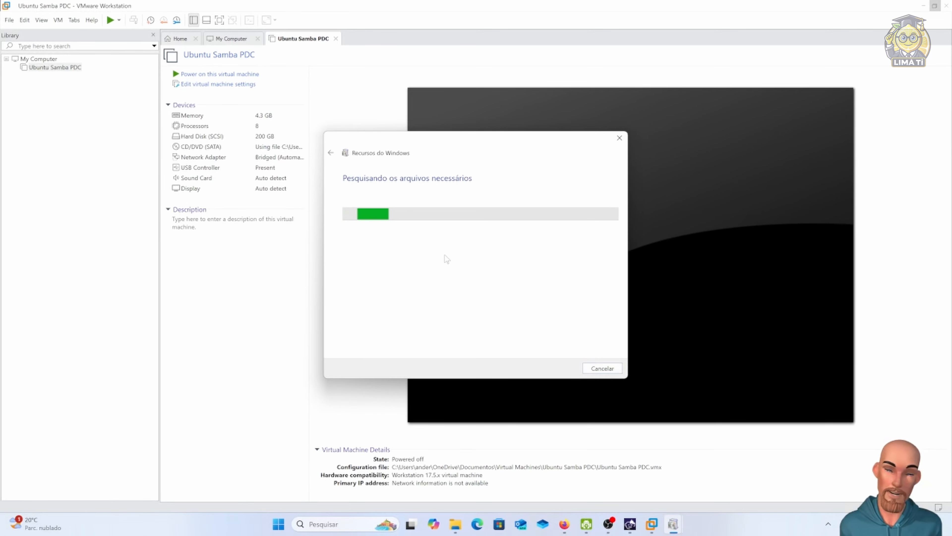
left_click(947, 6)
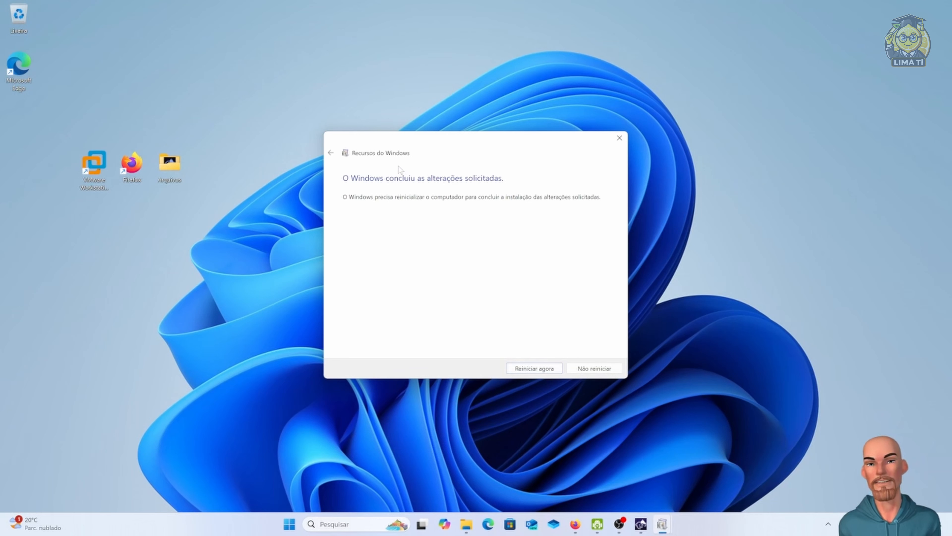
left_click(586, 369)
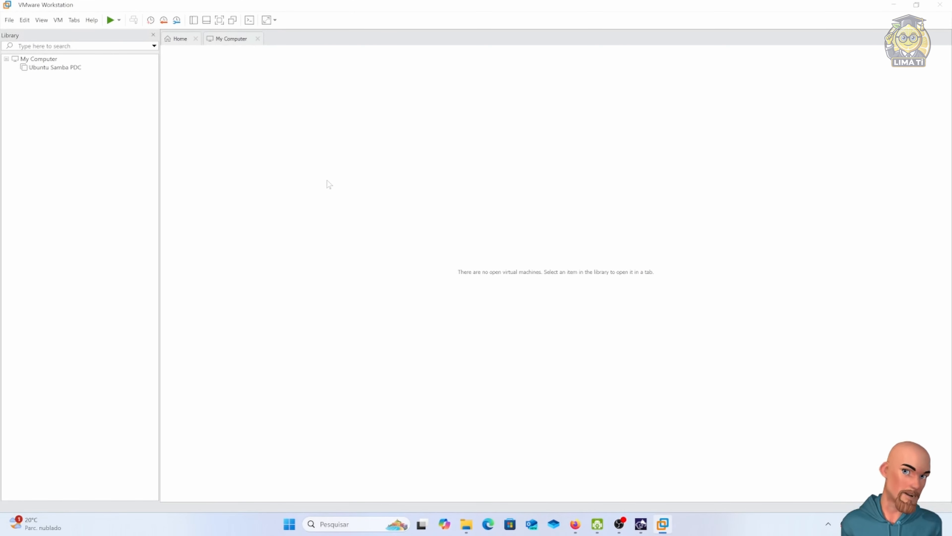
Try to power on the Ubuntu Samba PDC virtual machine, dismissing the side channel mitigations hint and continuing without virtualized Intel VT-x/EPT
left_click(41, 67)
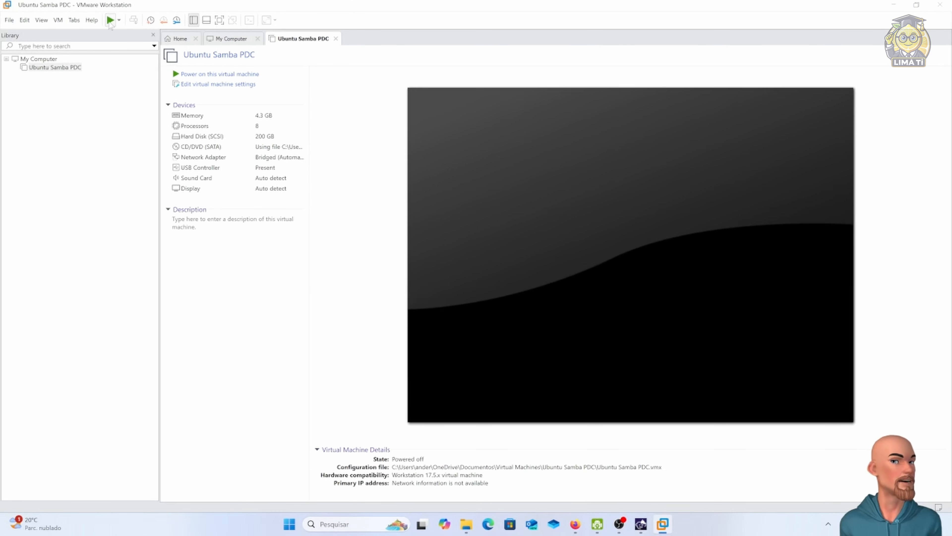
left_click(110, 21)
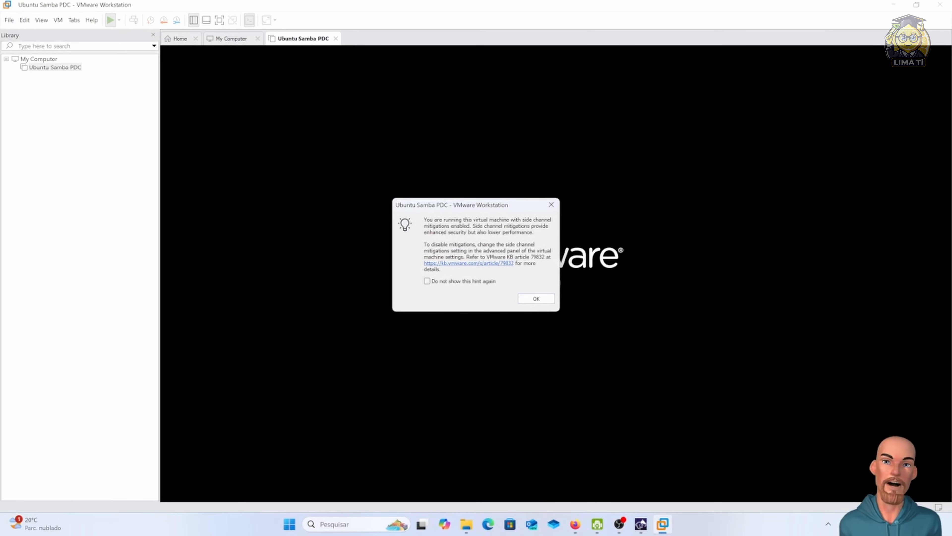
left_click(539, 299)
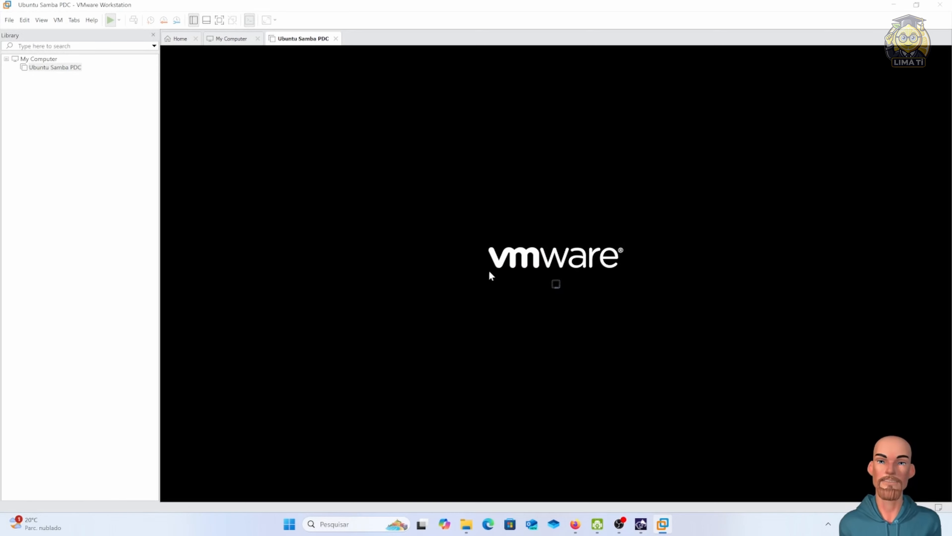
left_click_drag(455, 260, 532, 260)
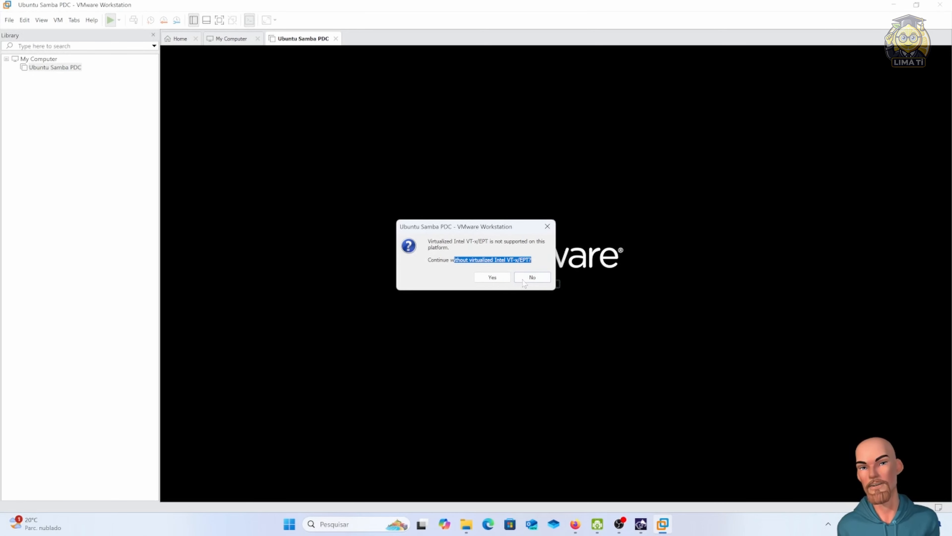
left_click(500, 281)
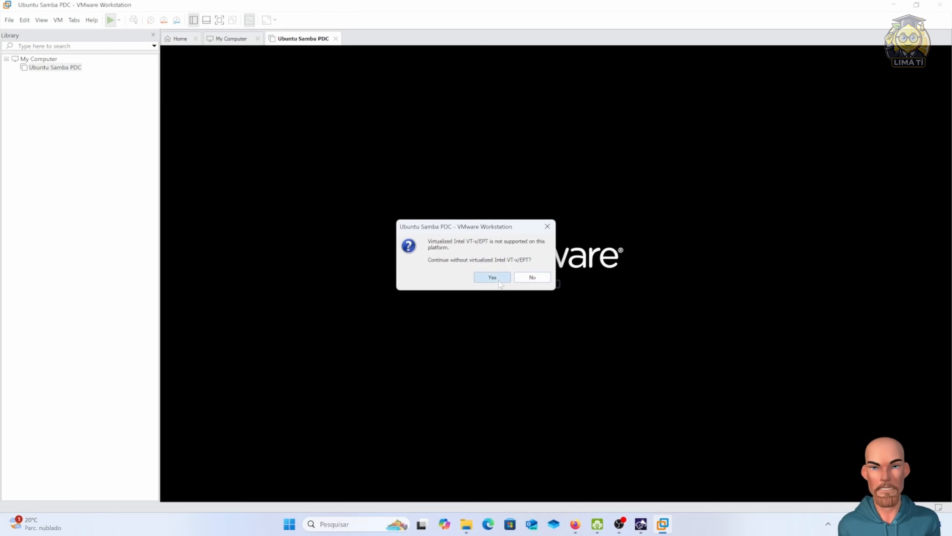
left_click(518, 280)
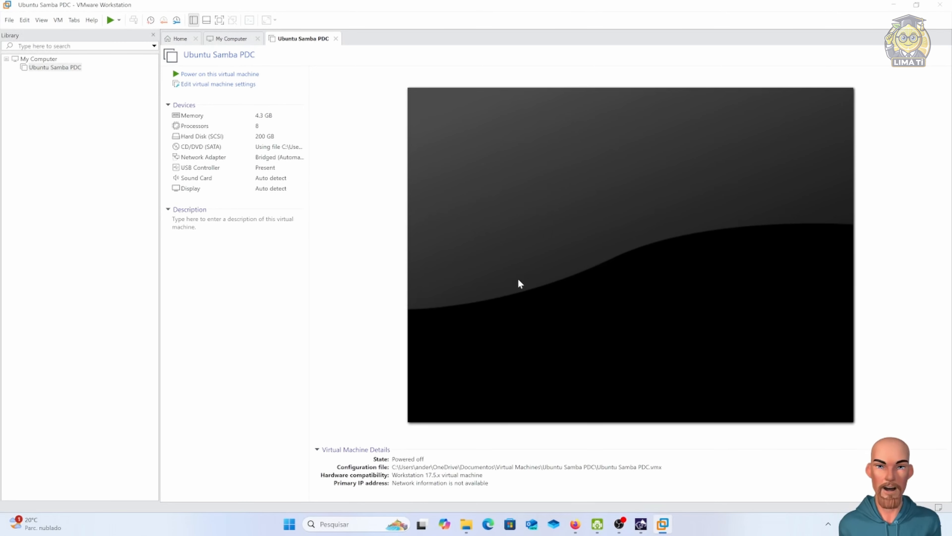